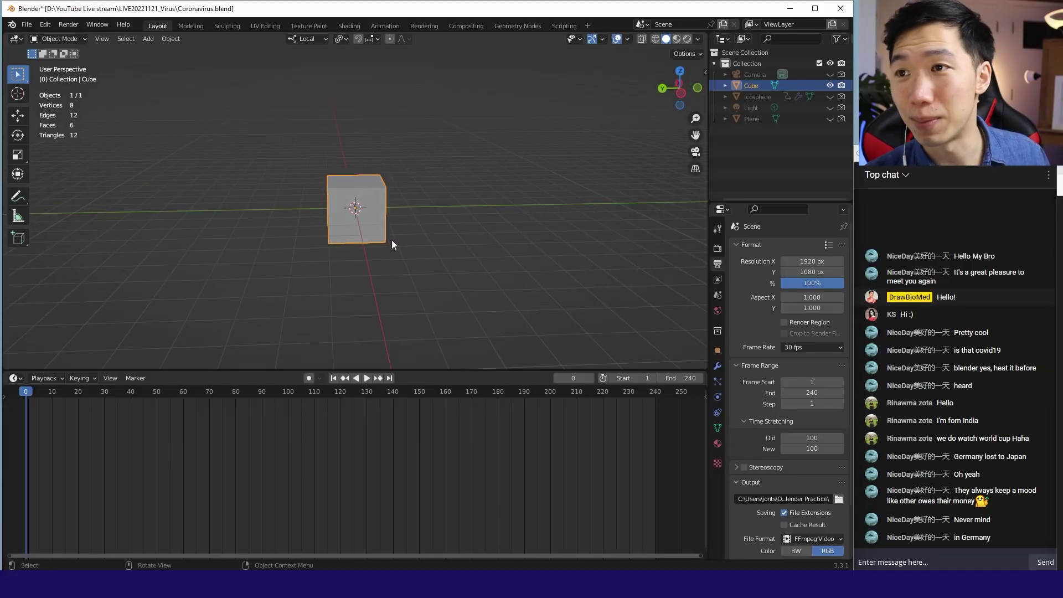
# - Save the Coronavirus file and delete the default cube
pyautogui.moveTo(392, 241); pyautogui.dragTo(347, 237, button='middle')
pyautogui.scroll(3, 348, 237)
pyautogui.hotkey('ctrl', 's')
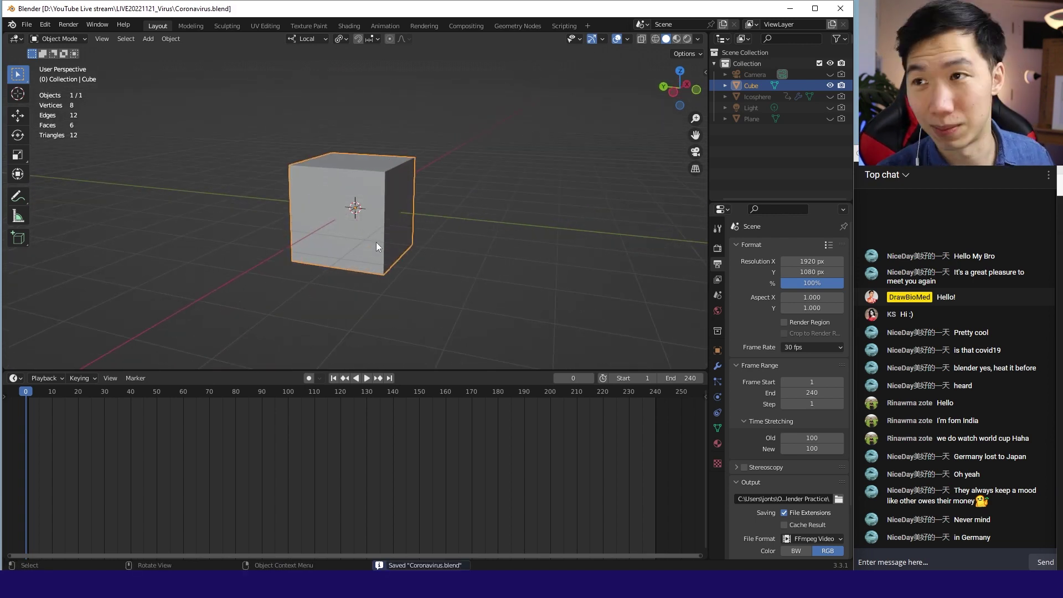
pyautogui.press('Delete')
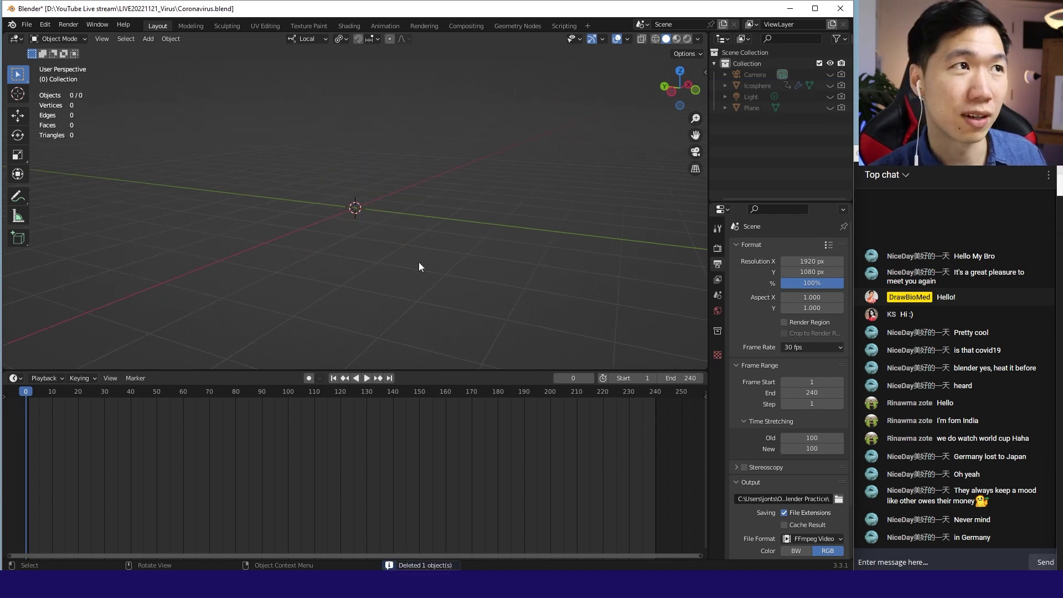
# - Add an ico sphere mesh at the world origin
pyautogui.hotkey('shift', 'a')
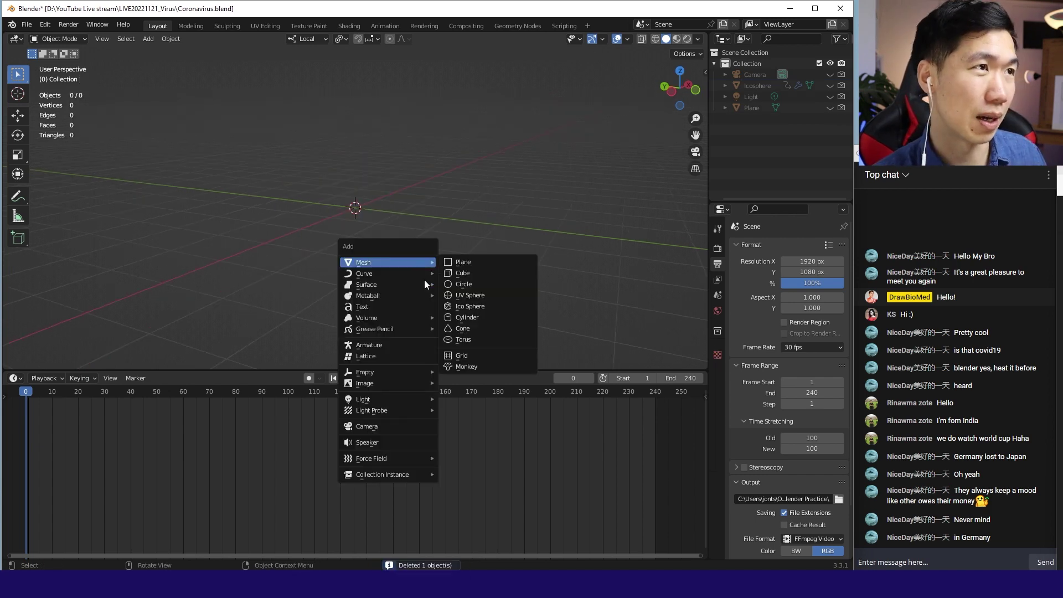
pyautogui.moveTo(412, 263)
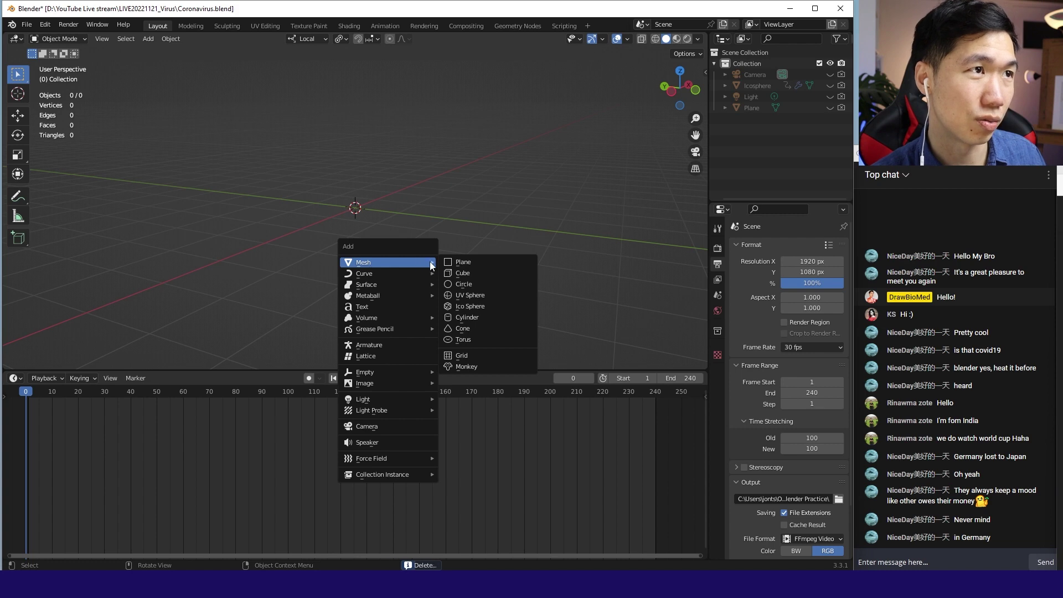
pyautogui.click(480, 307)
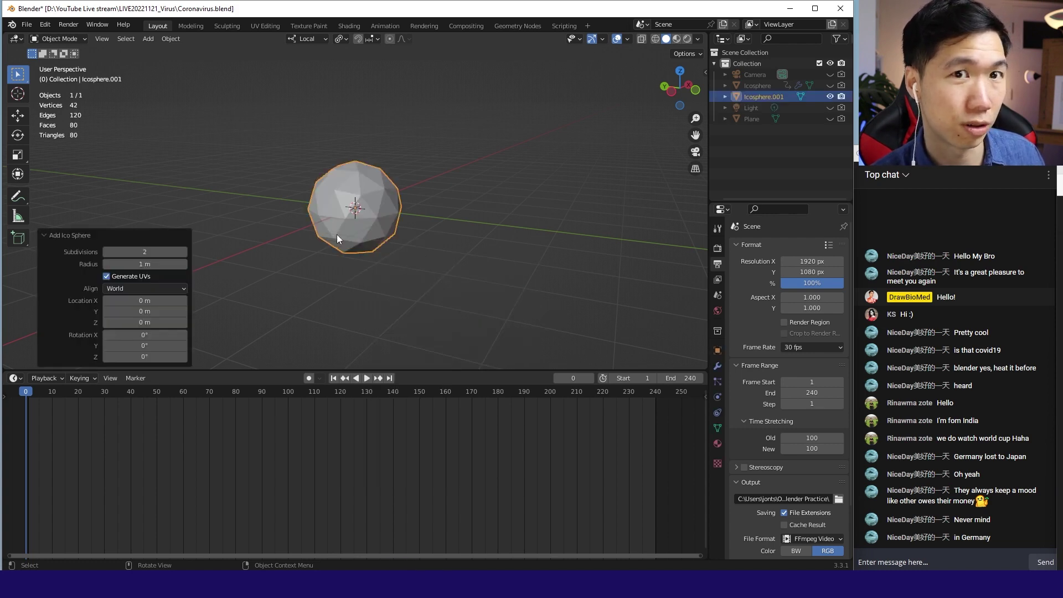
# - In Edit Mode, inset all faces of the ico sphere individually with relative offset and a thickness of 0.232 m
pyautogui.scroll(3, 337, 238)
pyautogui.click(77, 40)
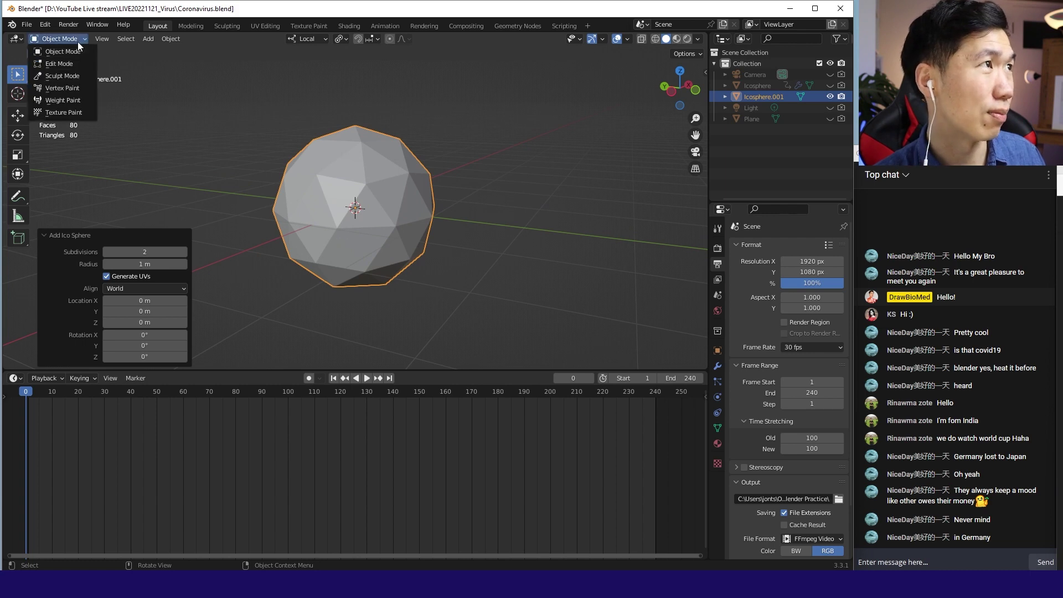
pyautogui.click(74, 64)
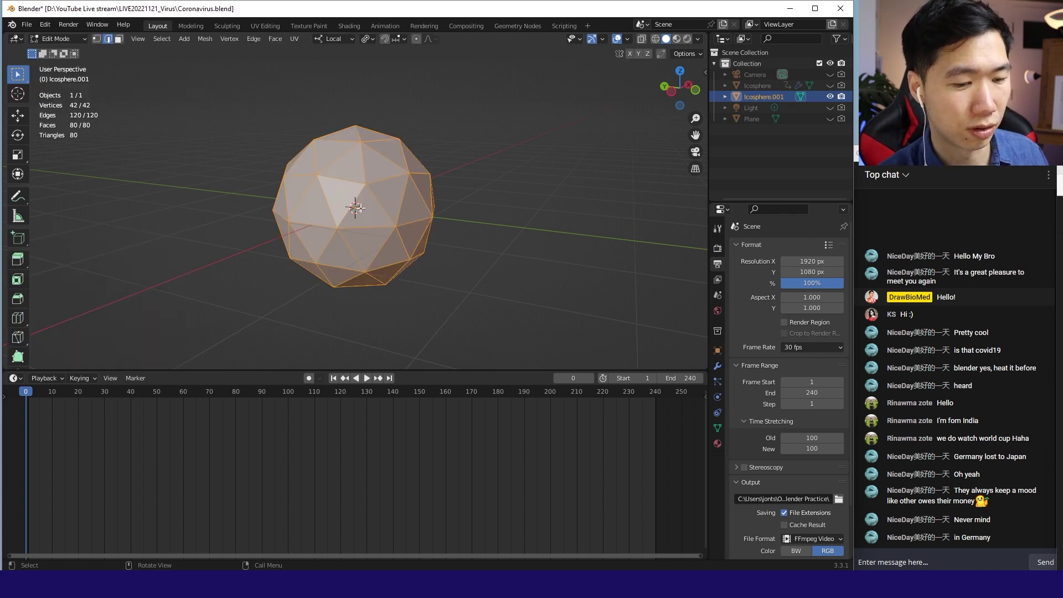
pyautogui.press('i')
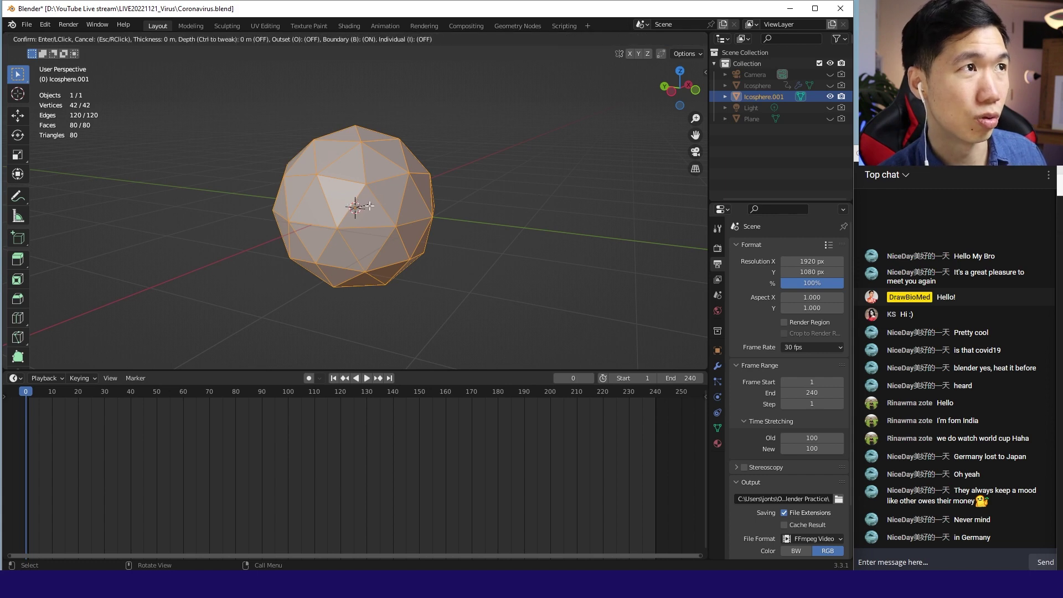
pyautogui.click(353, 210)
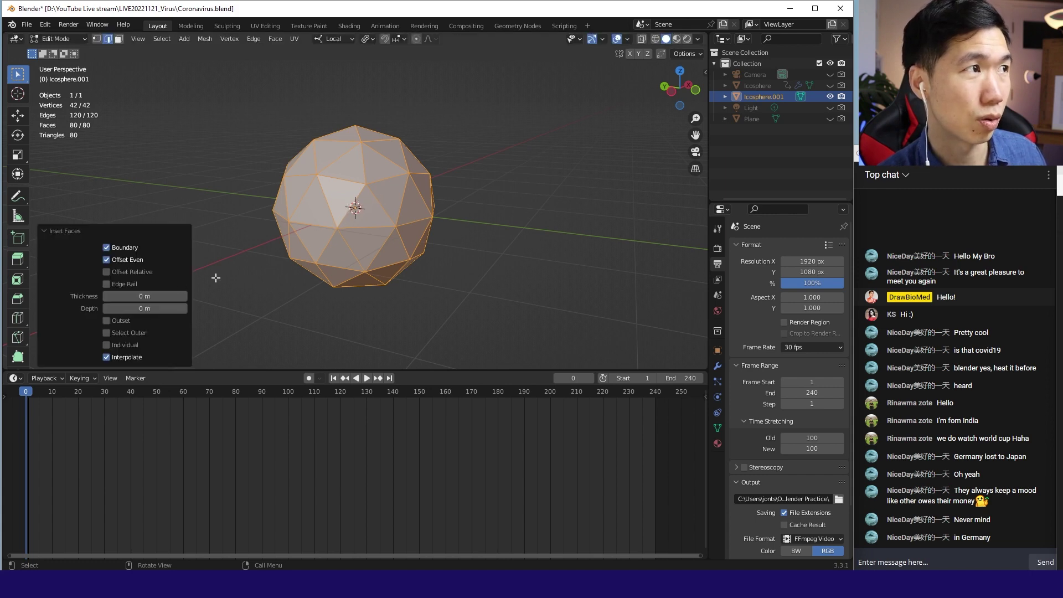
pyautogui.click(106, 344)
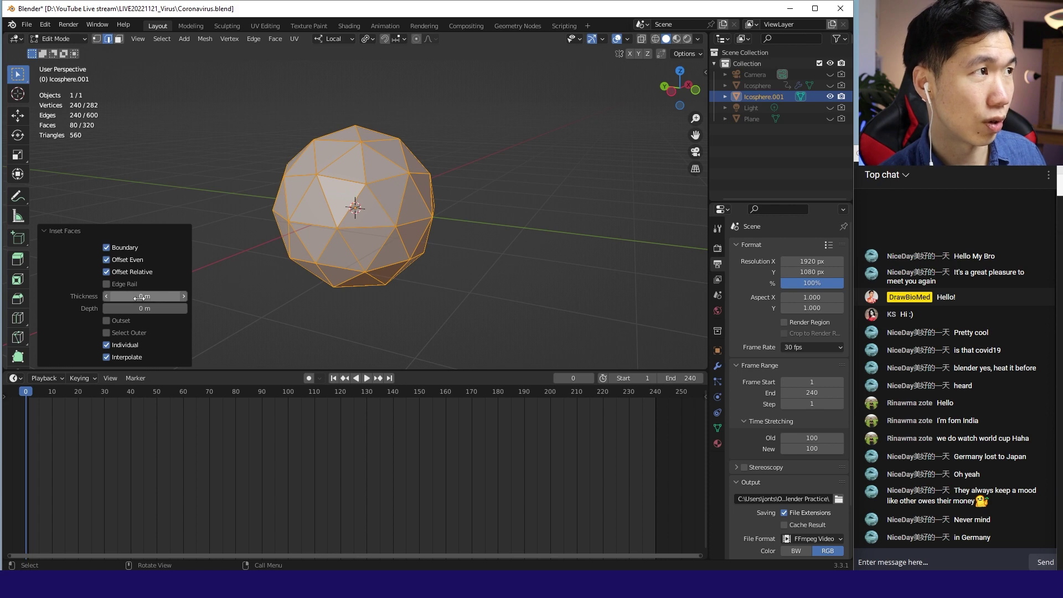
pyautogui.moveTo(142, 297); pyautogui.dragTo(167, 297)
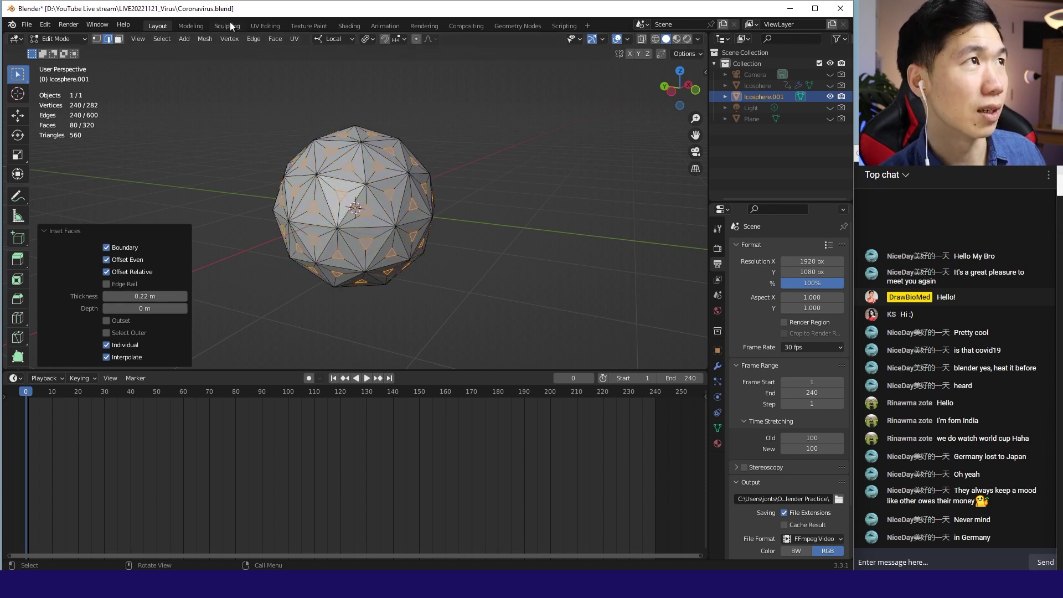
pyautogui.scroll(1, 260, 109)
pyautogui.scroll(1, 256, 117)
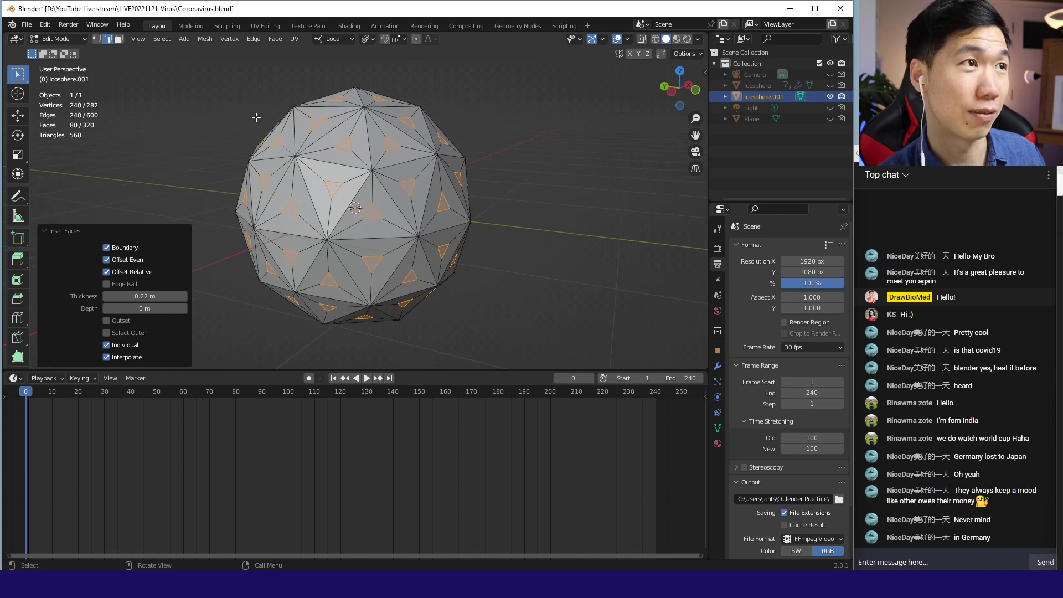
# - Extrude the inset faces outward along their normals by about 0.42 m and scale the extruded tips by 0.633
pyautogui.click(229, 39)
pyautogui.moveTo(253, 40)
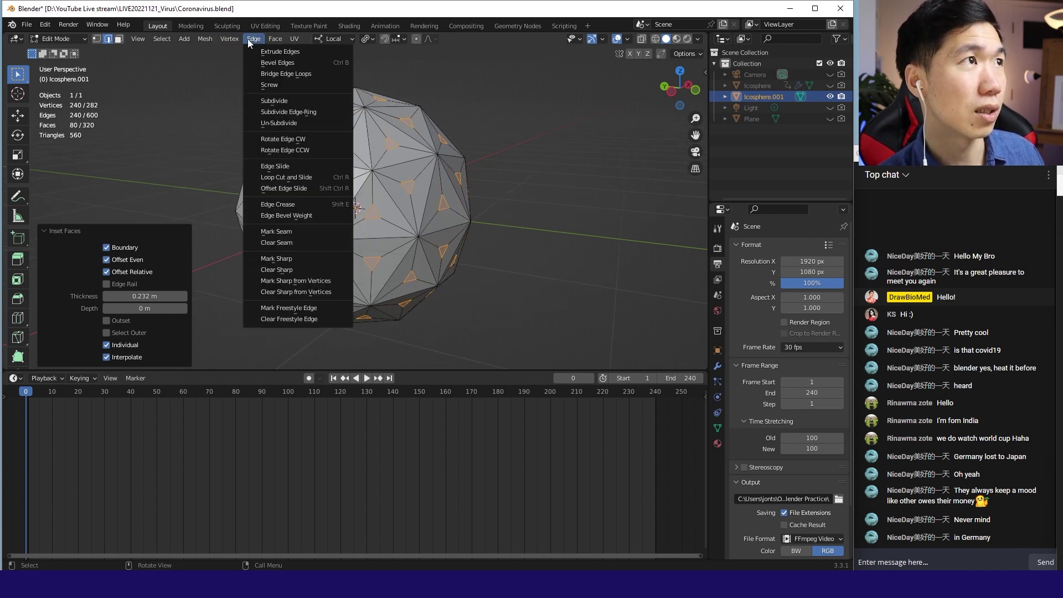
pyautogui.press('Escape')
pyautogui.press('e')
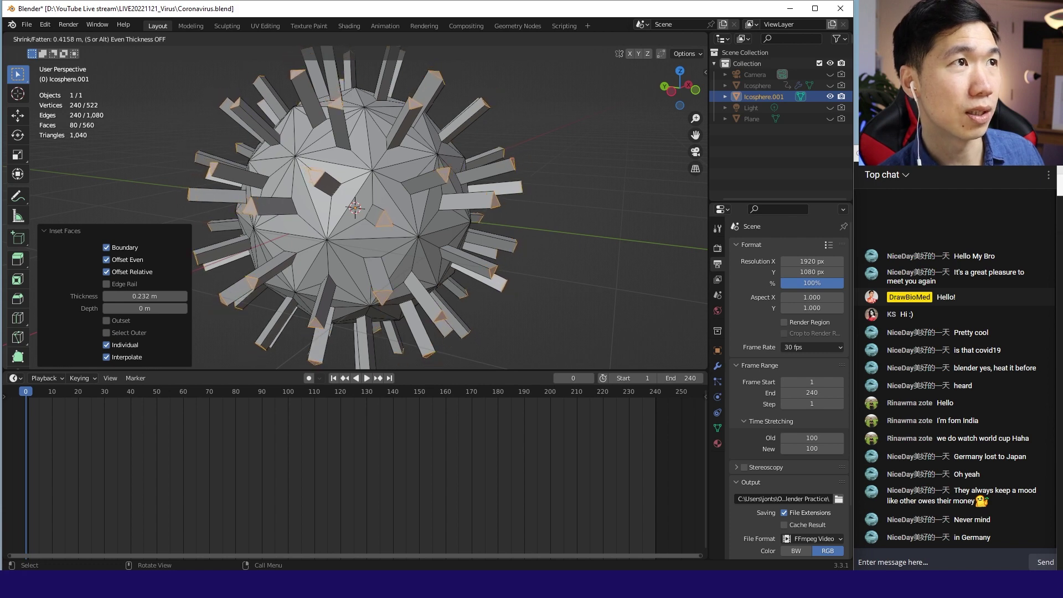
pyautogui.click(327, 199)
pyautogui.press('s')
pyautogui.click(327, 199)
# - Extrude the spike tips outward along their normals by another 0.321 m and scale the new end faces by 10.431
pyautogui.press('e')
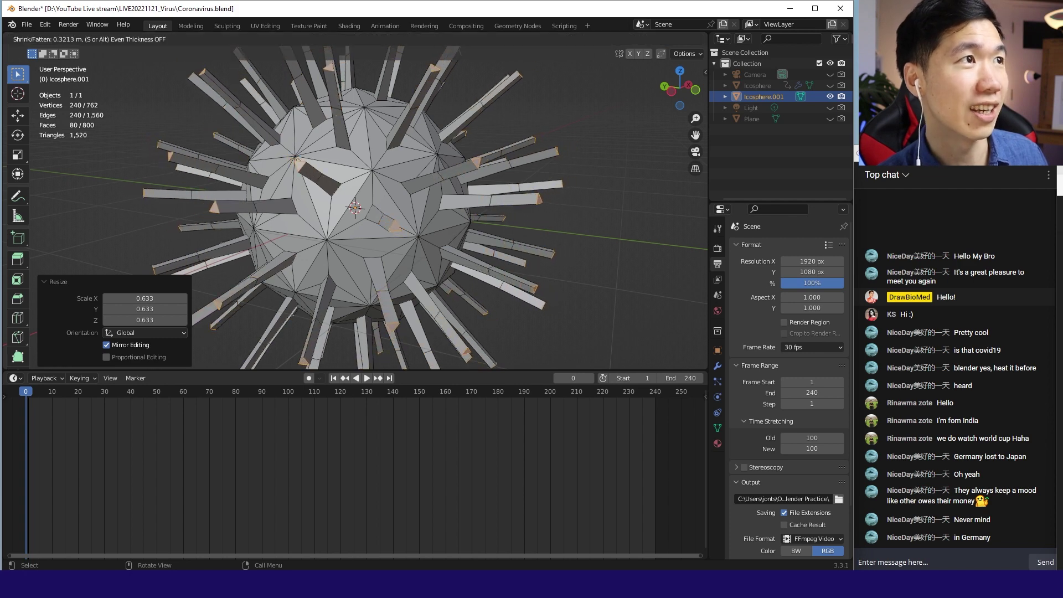
pyautogui.click(258, 366)
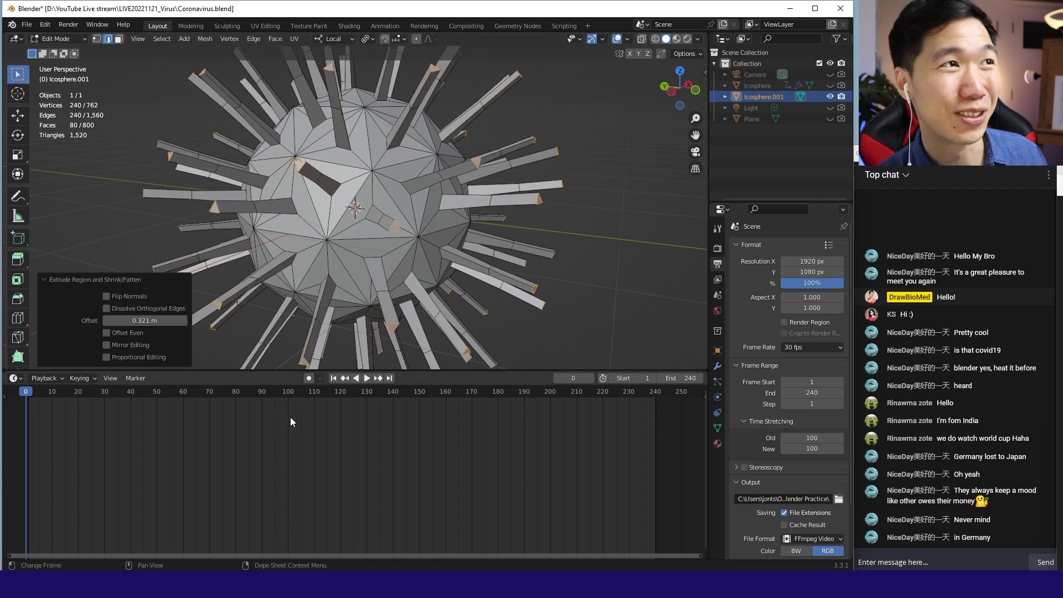
pyautogui.press('s')
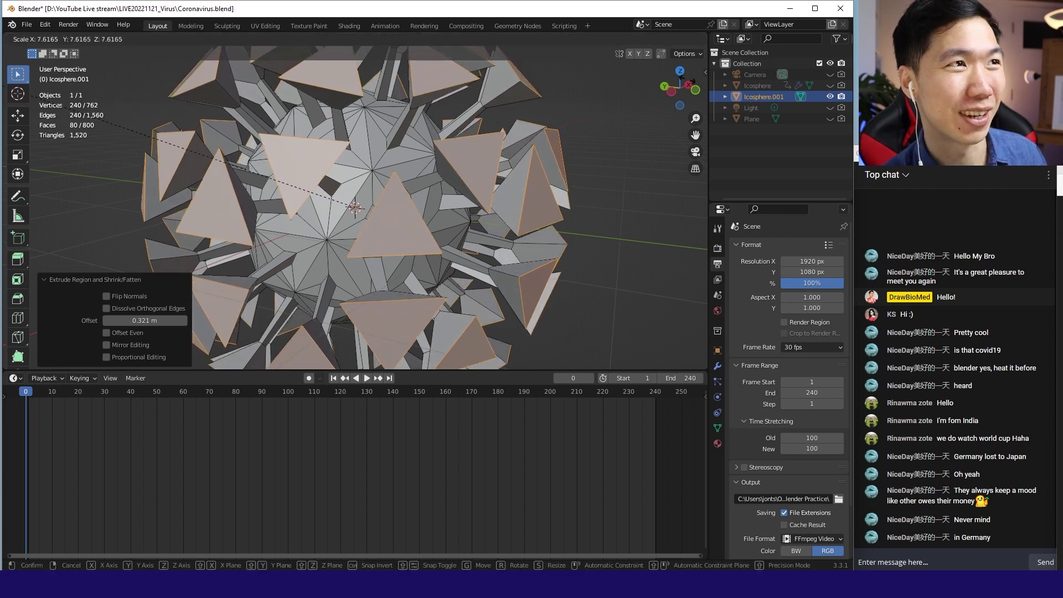
pyautogui.click(795, 424)
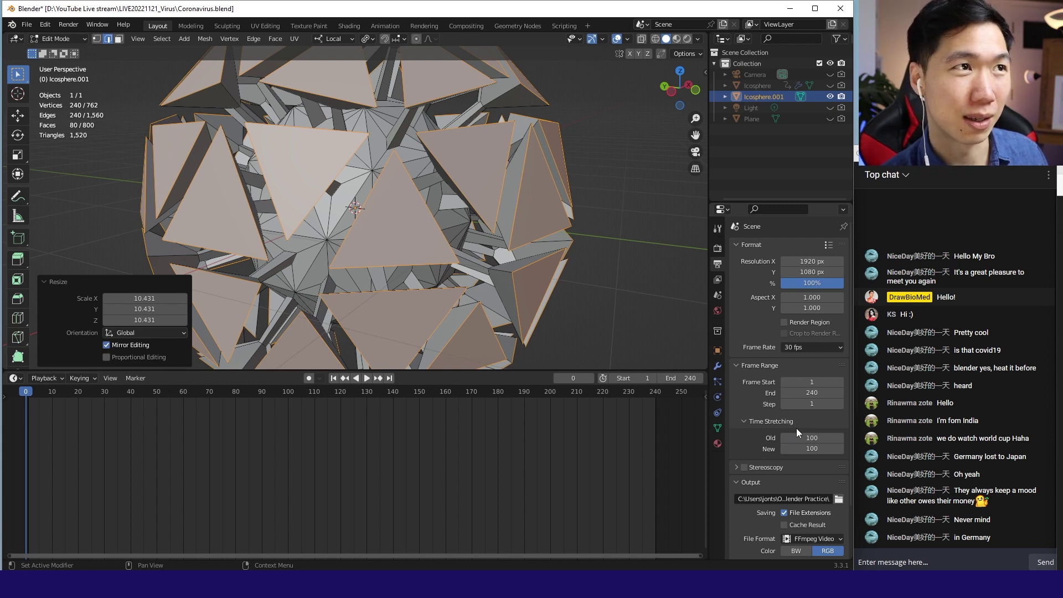
pyautogui.scroll(-1, 699, 310)
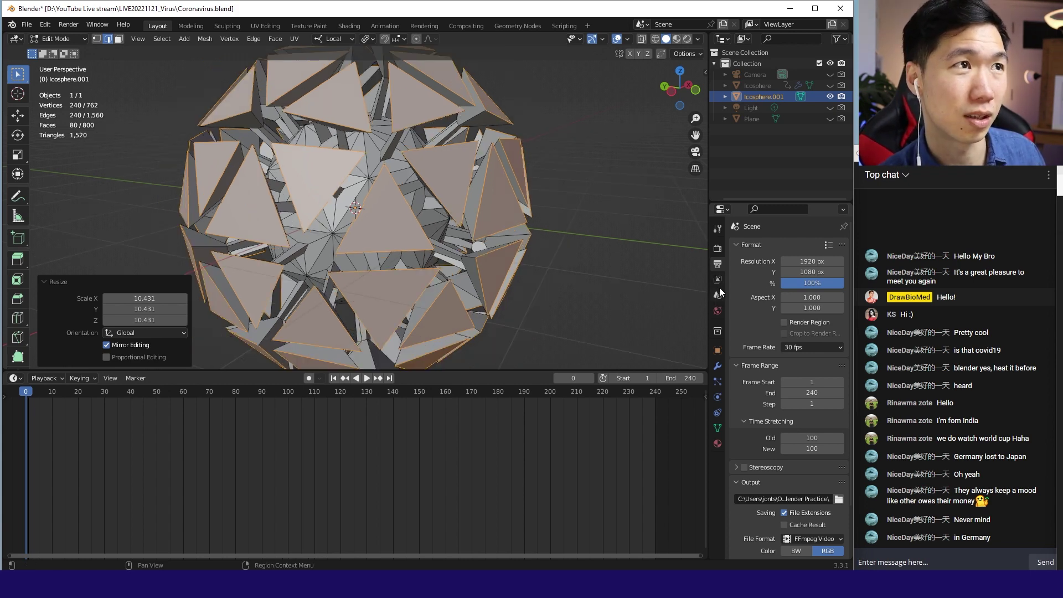
# - Add a Subdivision Surface modifier with viewport level 2 and scale the selected spike tips by 1.335
pyautogui.click(717, 366)
pyautogui.click(785, 246)
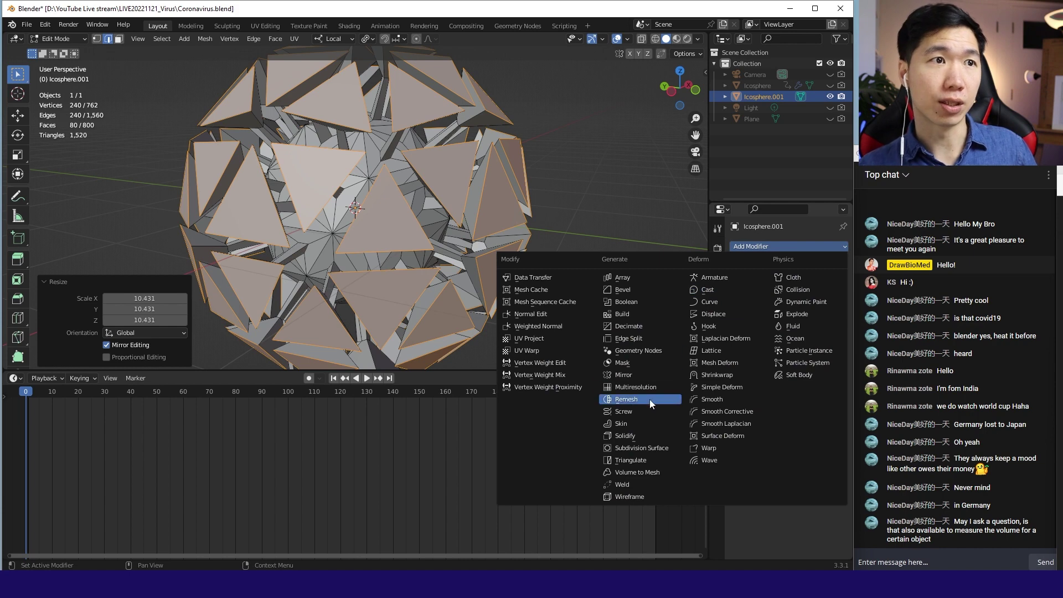
pyautogui.click(643, 448)
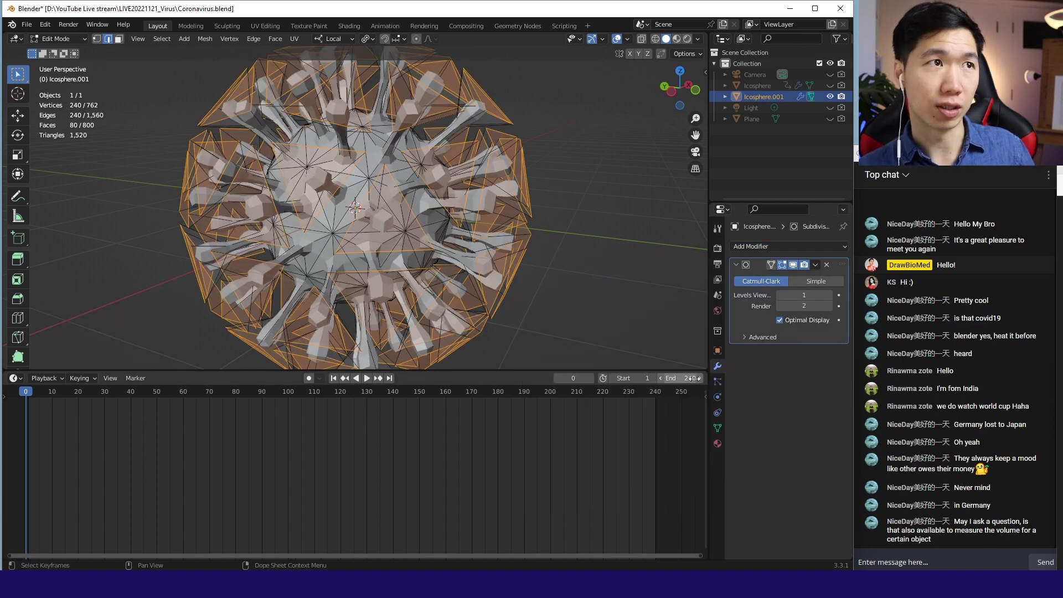
pyautogui.hotkey('ctrl', '2')
pyautogui.press('s')
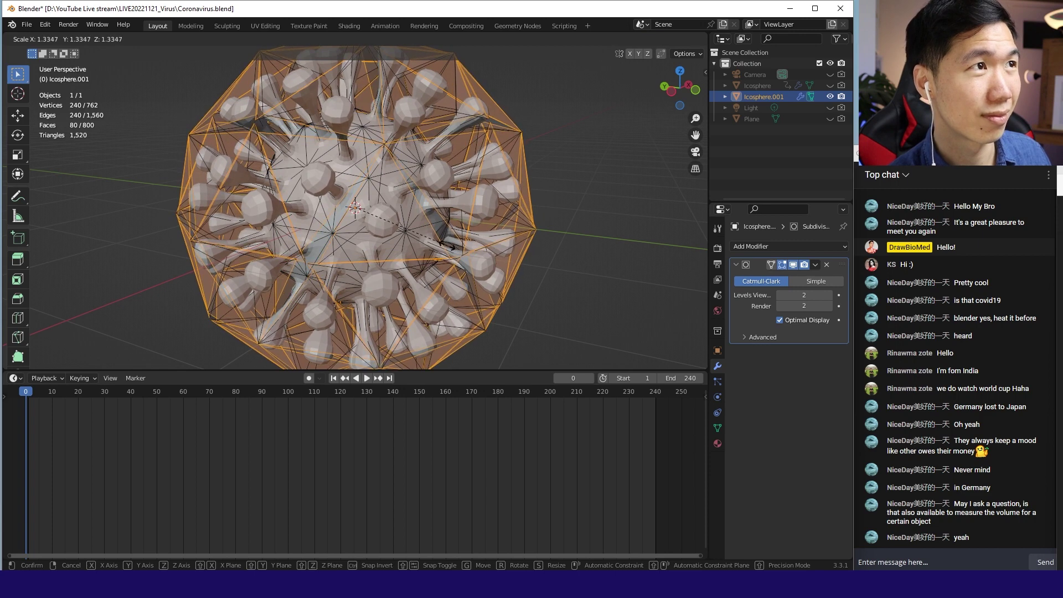
pyautogui.click(447, 250)
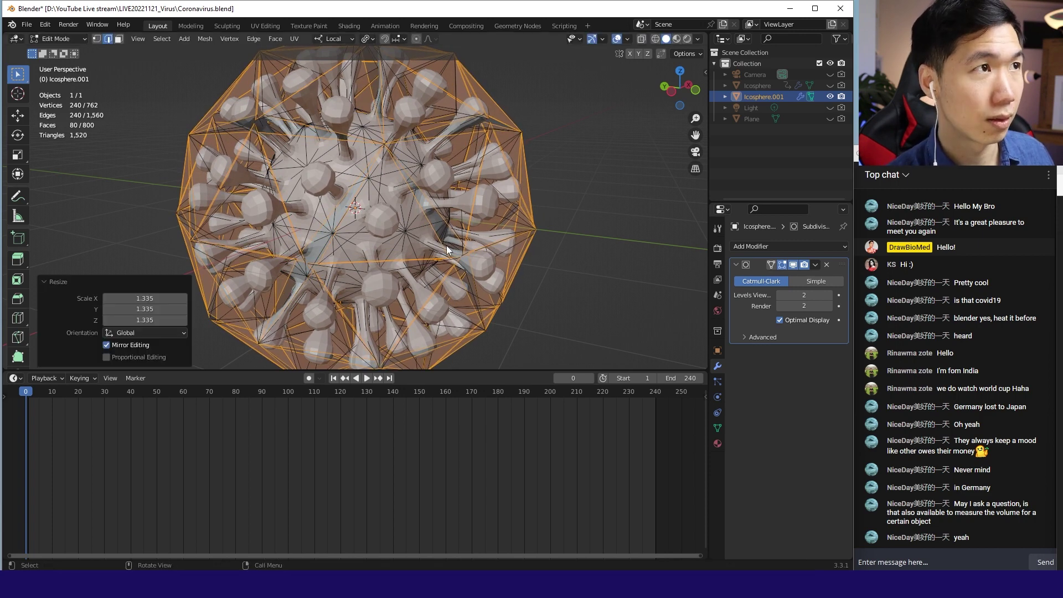
# - Try insetting the spike tips individually by 0.2612 m and extruding them inward by about 0.19 m, and undo both operations
pyautogui.press('i')
pyautogui.press('i')
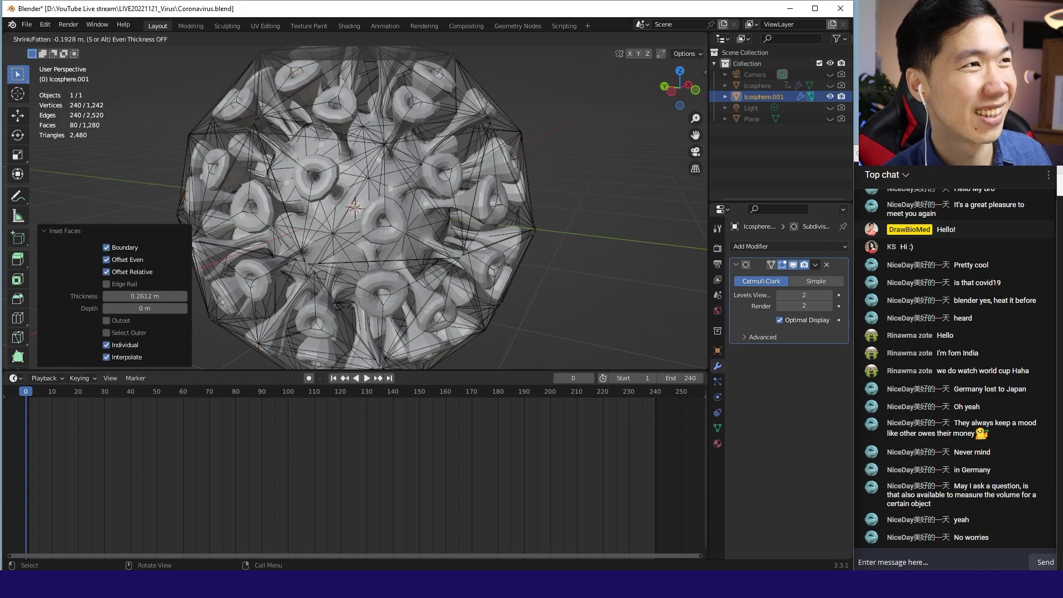
pyautogui.click(398, 218)
pyautogui.moveTo(323, 204); pyautogui.dragTo(367, 211, button='middle')
pyautogui.hotkey('ctrl', 'z')
pyautogui.hotkey('ctrl', 'z')
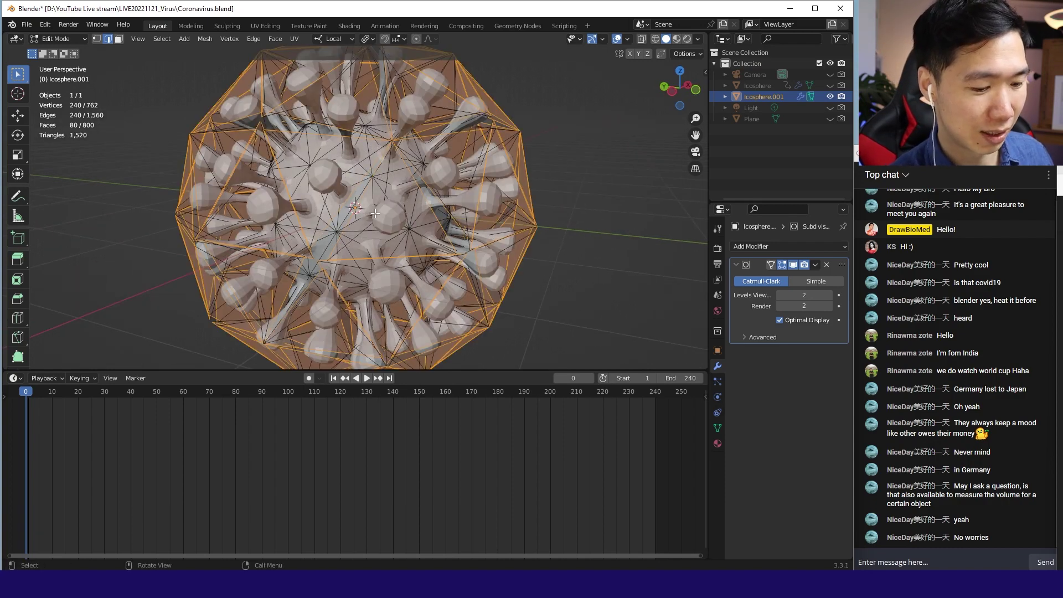
# - Scale the spike tips by 0.626 and inset them individually with a thickness of 0.2545 m
pyautogui.press('s')
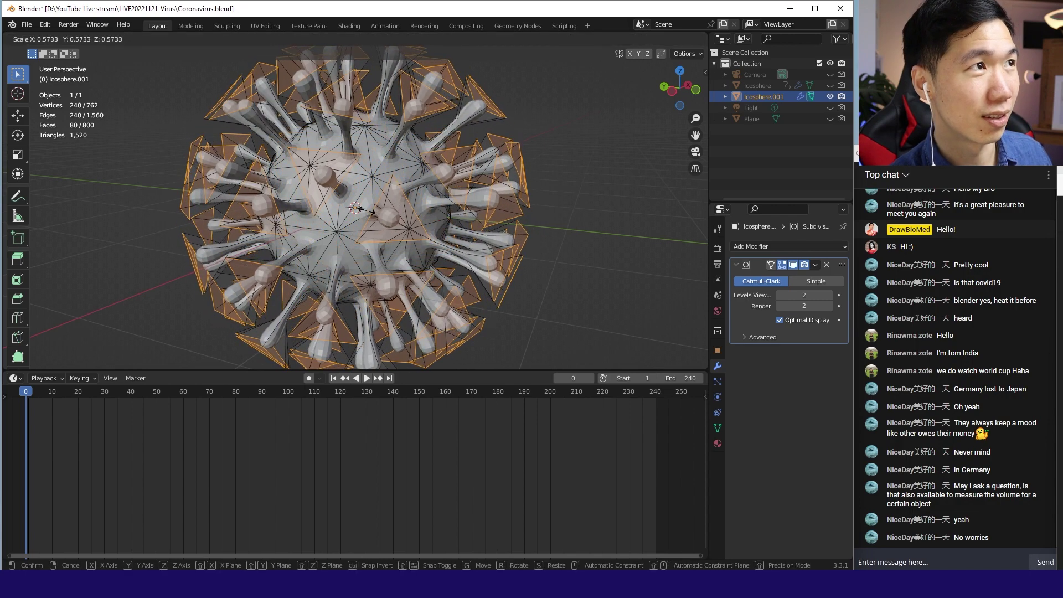
pyautogui.click(368, 210)
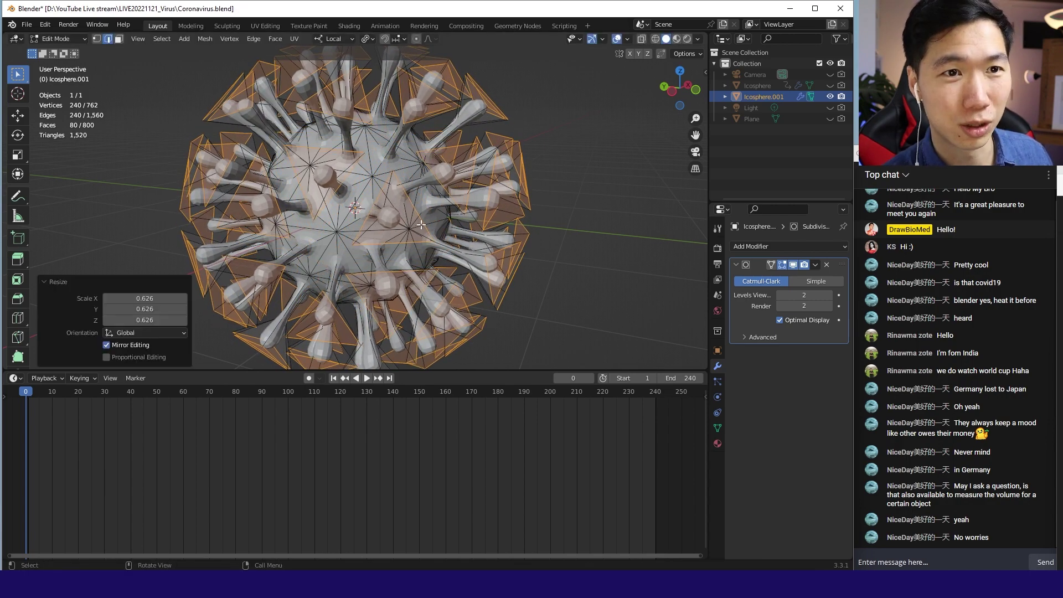
pyautogui.press('i')
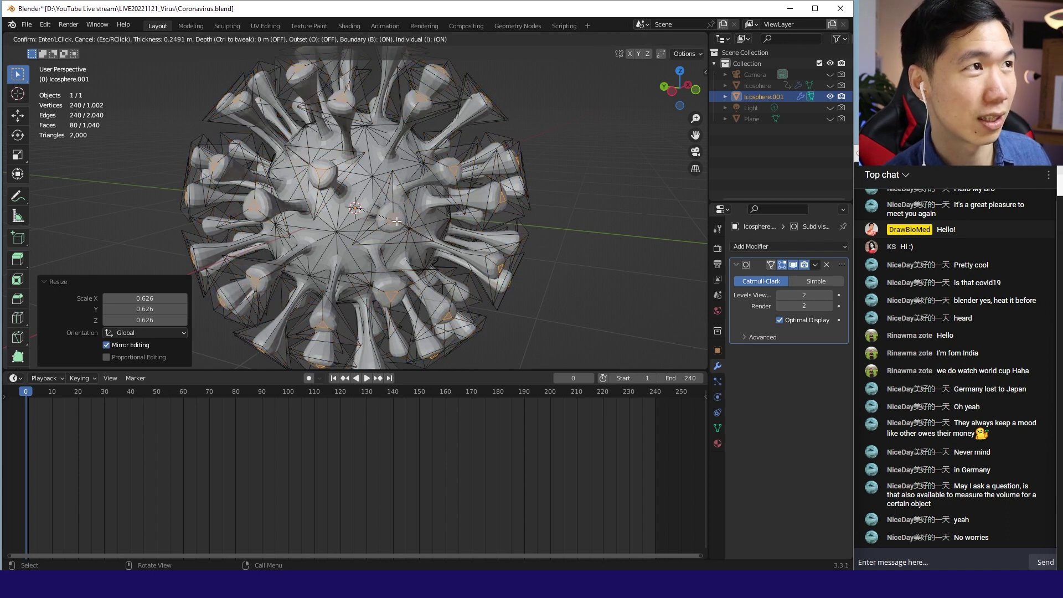
pyautogui.click(396, 221)
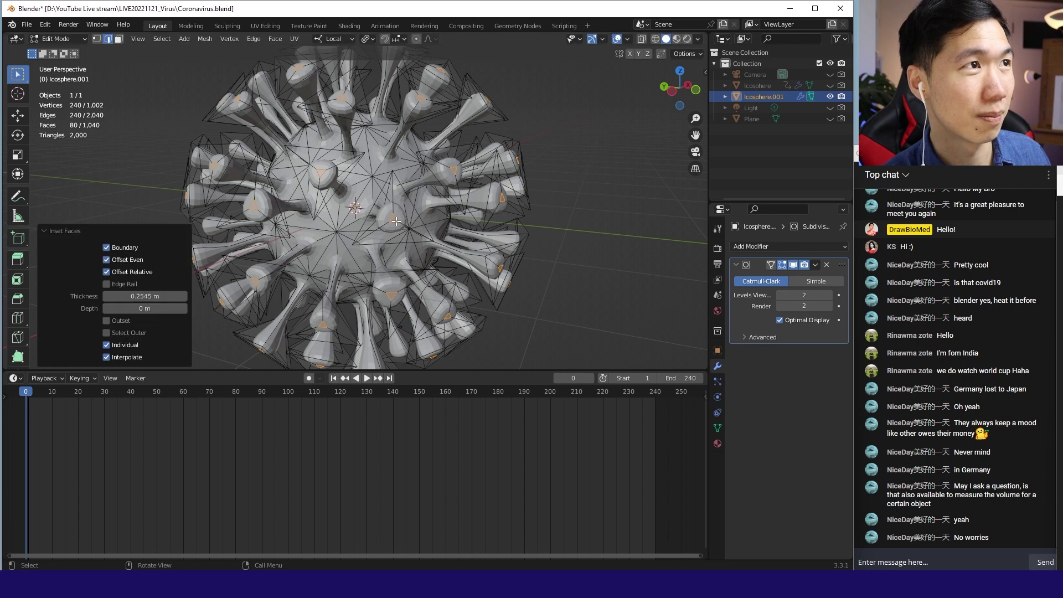
# - Extrude the inset tip faces along their normals by -0.102 m to hollow the spike ends
pyautogui.click(275, 39)
pyautogui.click(290, 63)
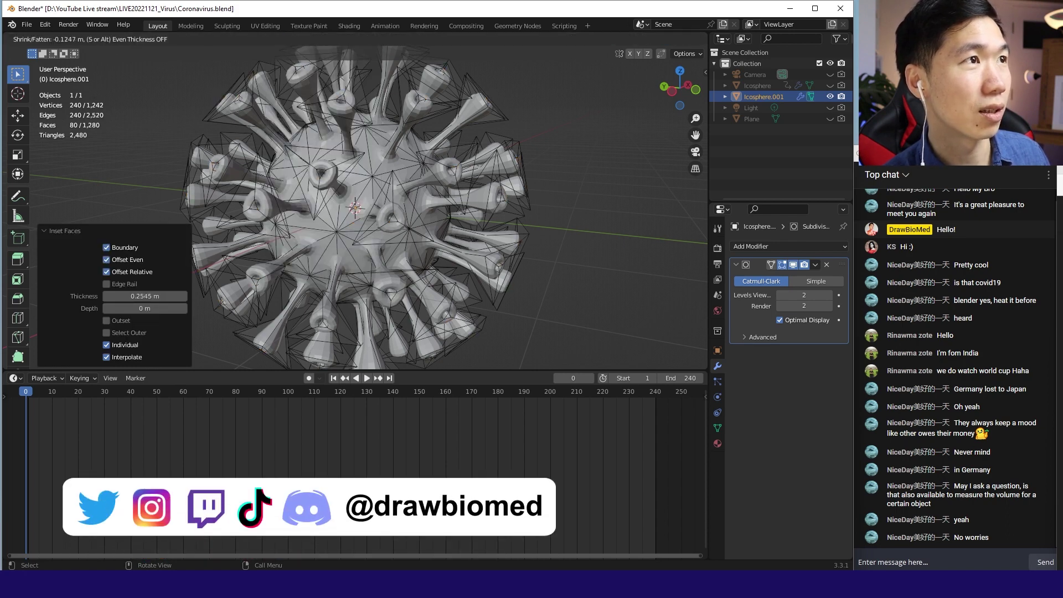
pyautogui.click(294, 69)
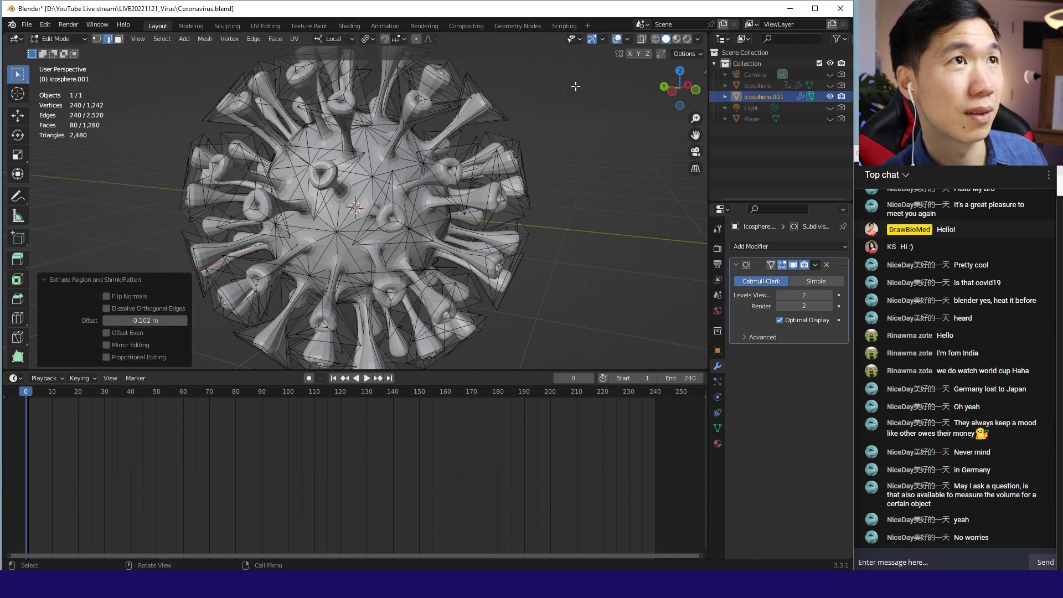
# - Return to Object Mode, apply smooth shading to the spiked sphere and deselect it
pyautogui.click(58, 38)
pyautogui.click(59, 47)
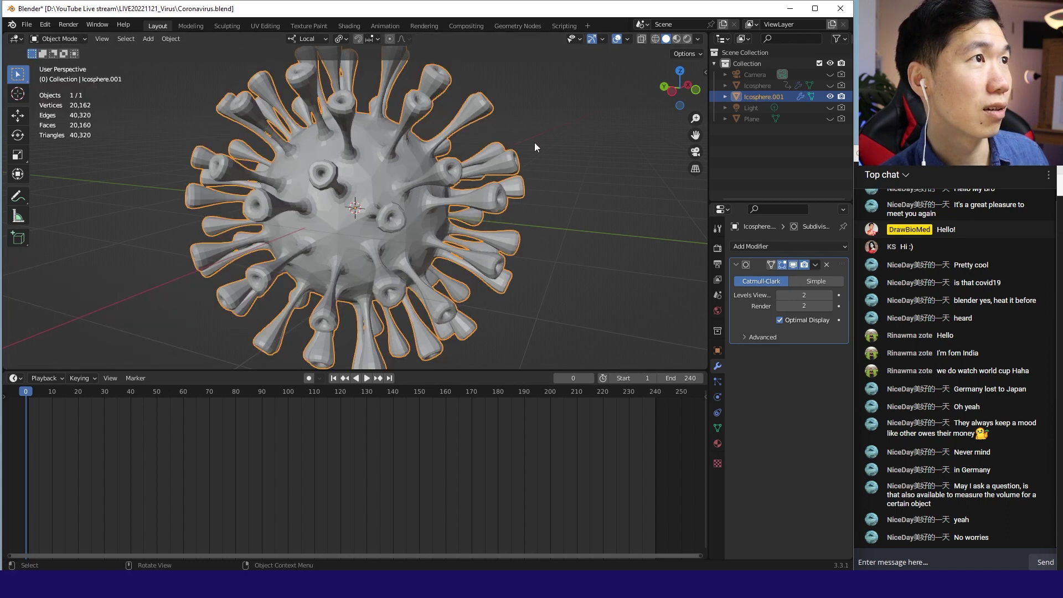
pyautogui.moveTo(566, 154); pyautogui.dragTo(466, 171, button='middle')
pyautogui.click(386, 177)
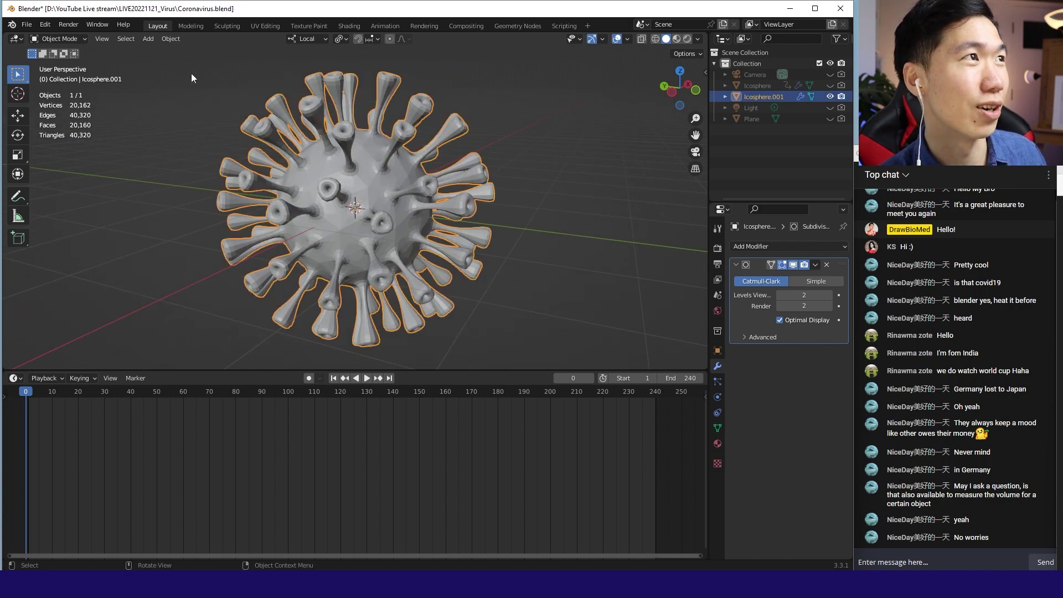
pyautogui.click(171, 38)
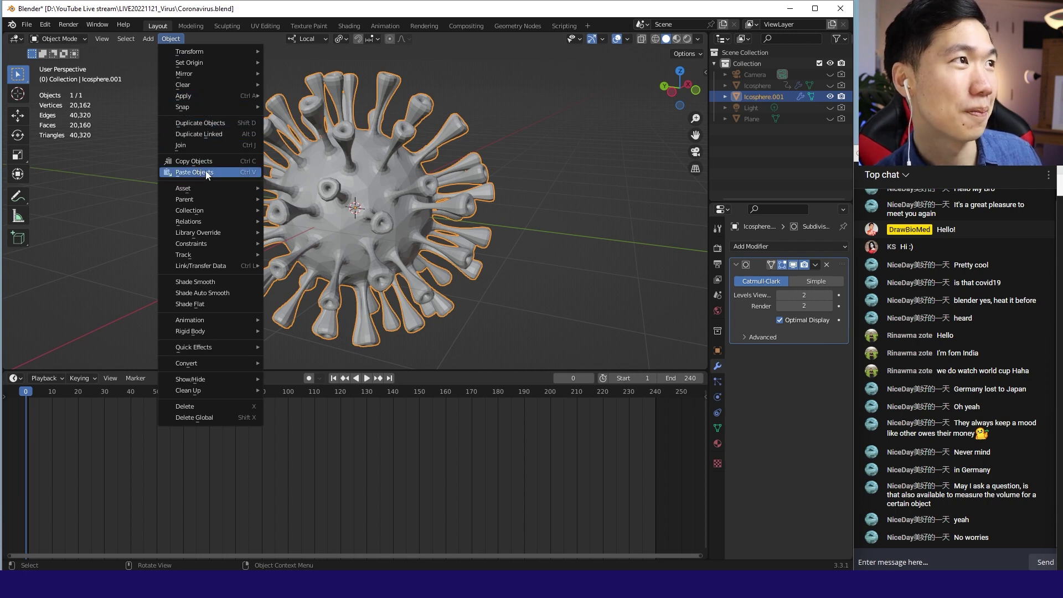
pyautogui.click(224, 281)
pyautogui.click(542, 218)
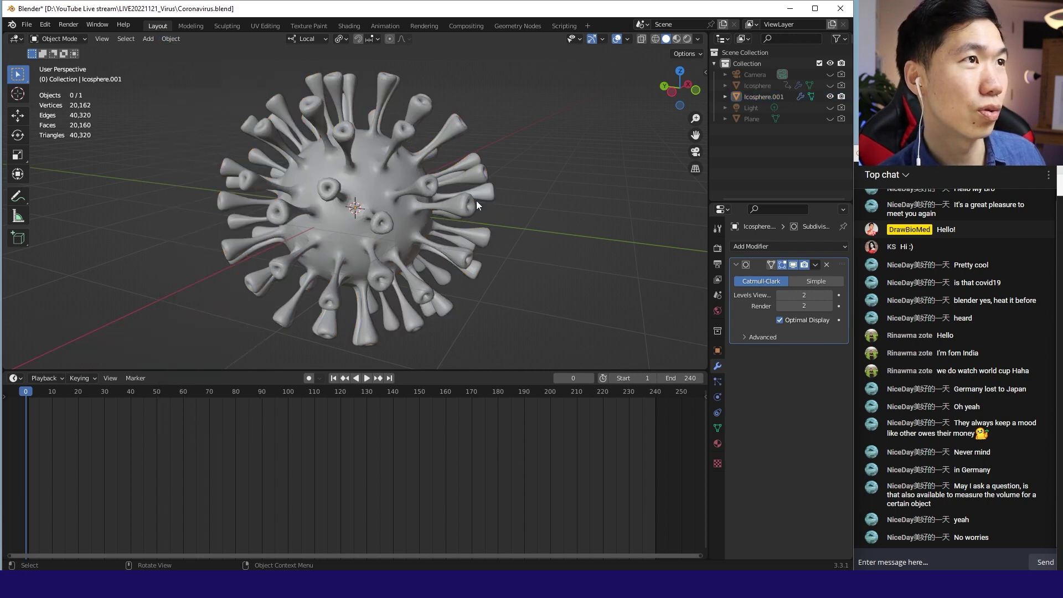
# - Select the virus mesh, switch the lower area to the Shader Editor and create a new material for it
pyautogui.moveTo(465, 200); pyautogui.dragTo(522, 210, button='middle')
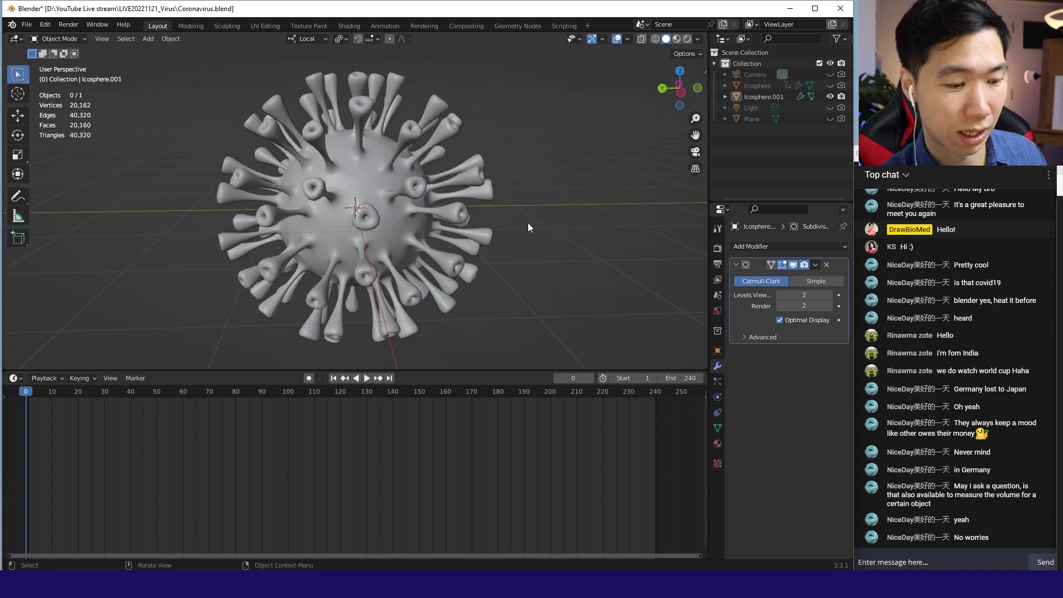
pyautogui.press('a')
pyautogui.click(13, 378)
pyautogui.click(38, 484)
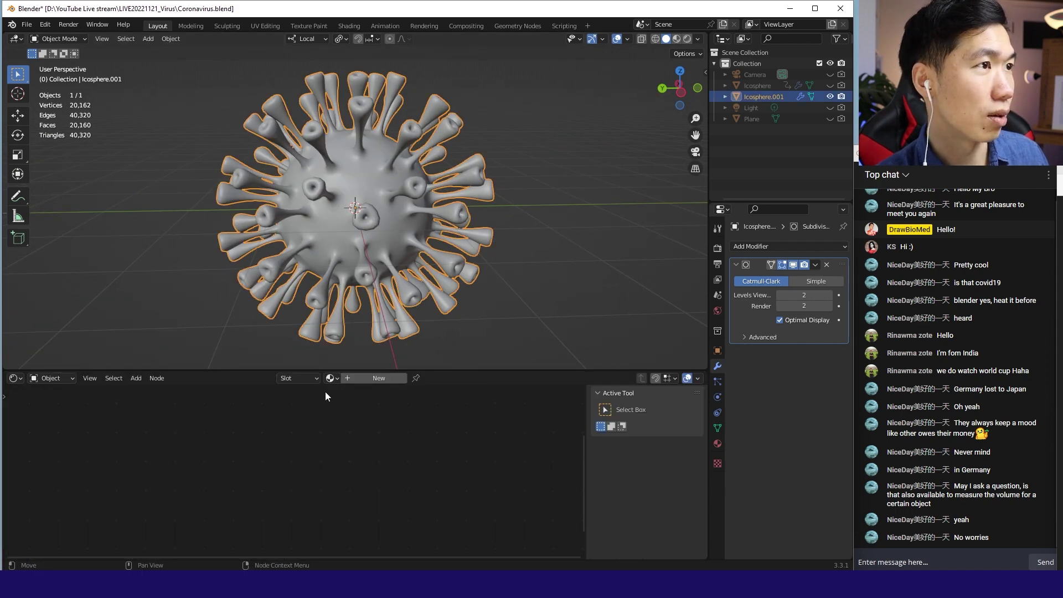
pyautogui.click(379, 380)
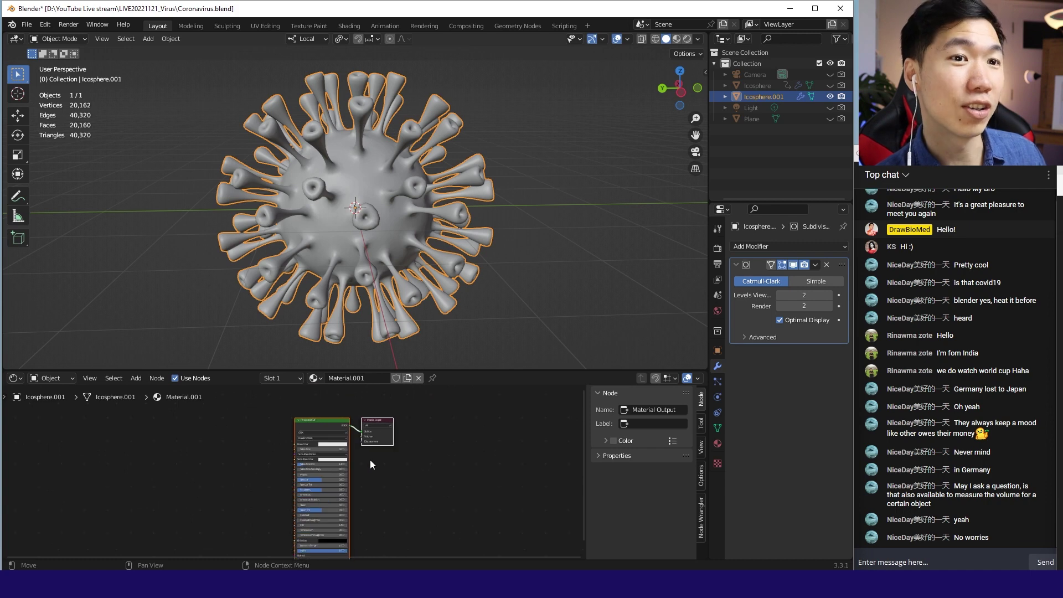
# - Add a Bump node in front of the Principled BSDF in the material's node tree
pyautogui.scroll(4, 364, 459)
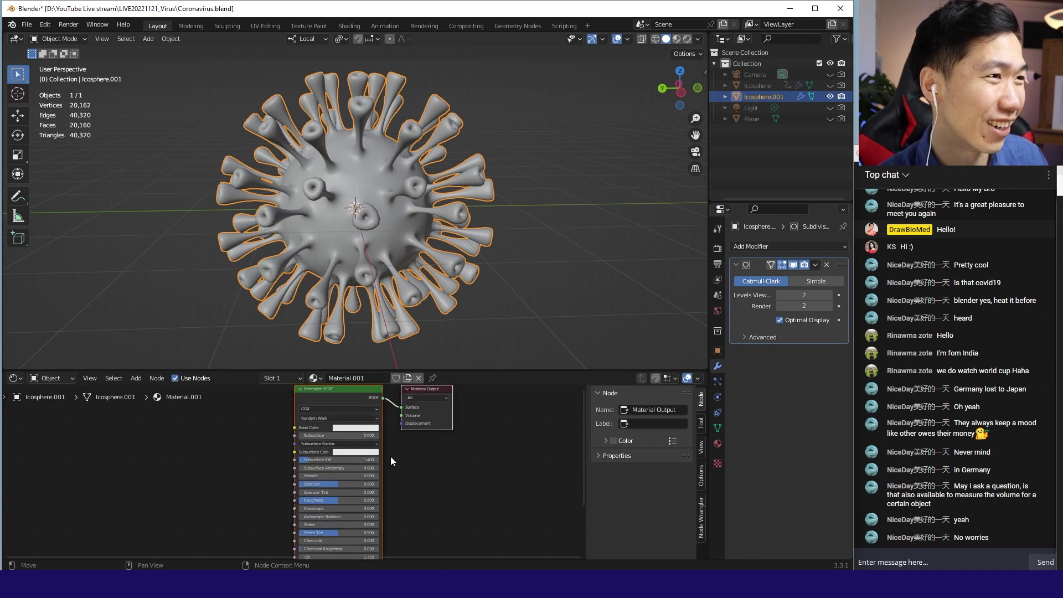
pyautogui.scroll(-3, 238, 426)
pyautogui.moveTo(249, 422); pyautogui.dragTo(316, 459, button='middle')
pyautogui.click(315, 459)
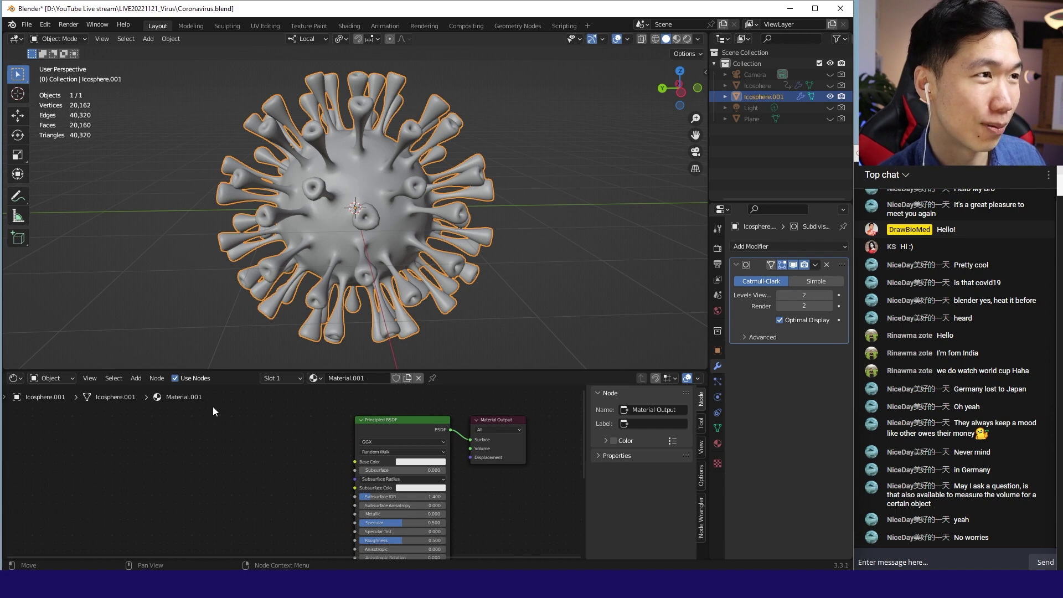
pyautogui.hotkey('shift', 'a')
pyautogui.click(226, 434)
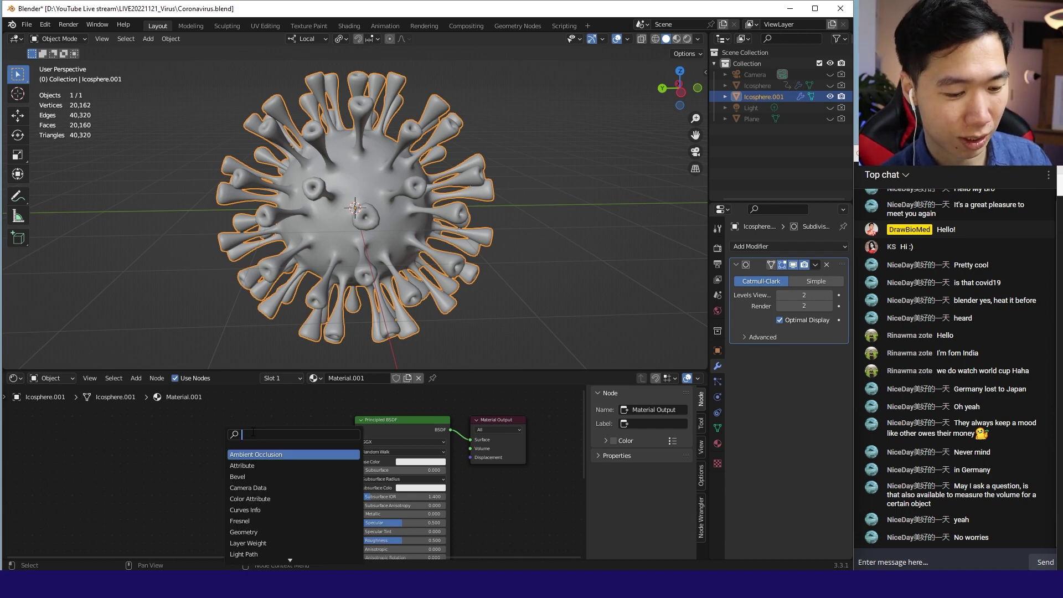
pyautogui.write('bu')
pyautogui.press('Return')
pyautogui.click(317, 456)
pyautogui.scroll(-2, 318, 460)
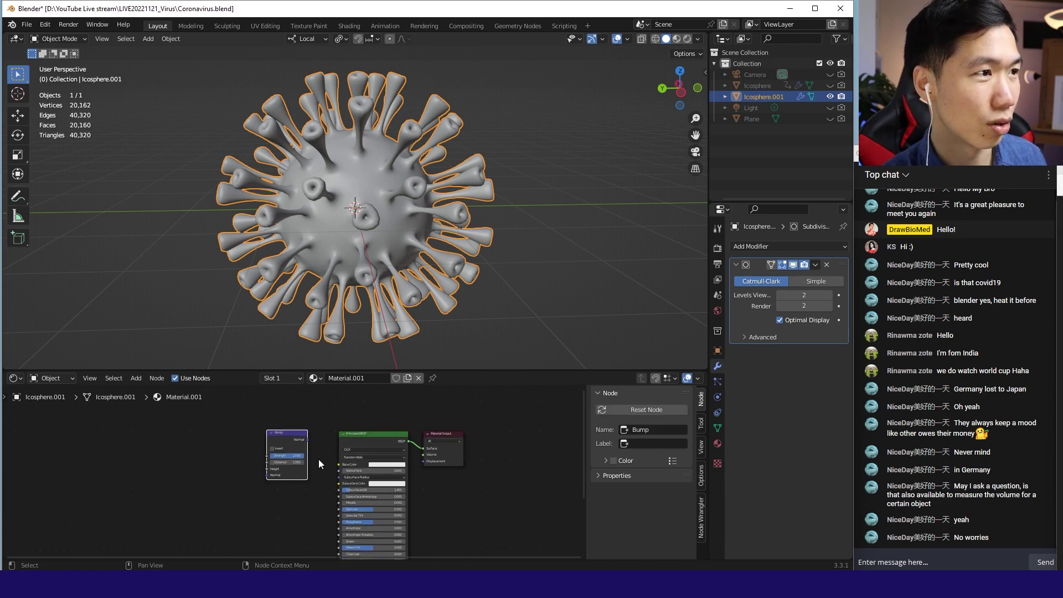
# - Reposition the Bump node and connect its Normal output to the Principled BSDF's Normal input
pyautogui.moveTo(293, 435); pyautogui.dragTo(295, 496)
pyautogui.scroll(-4, 301, 490)
pyautogui.moveTo(313, 489); pyautogui.dragTo(327, 431, button='middle')
pyautogui.scroll(2, 324, 438)
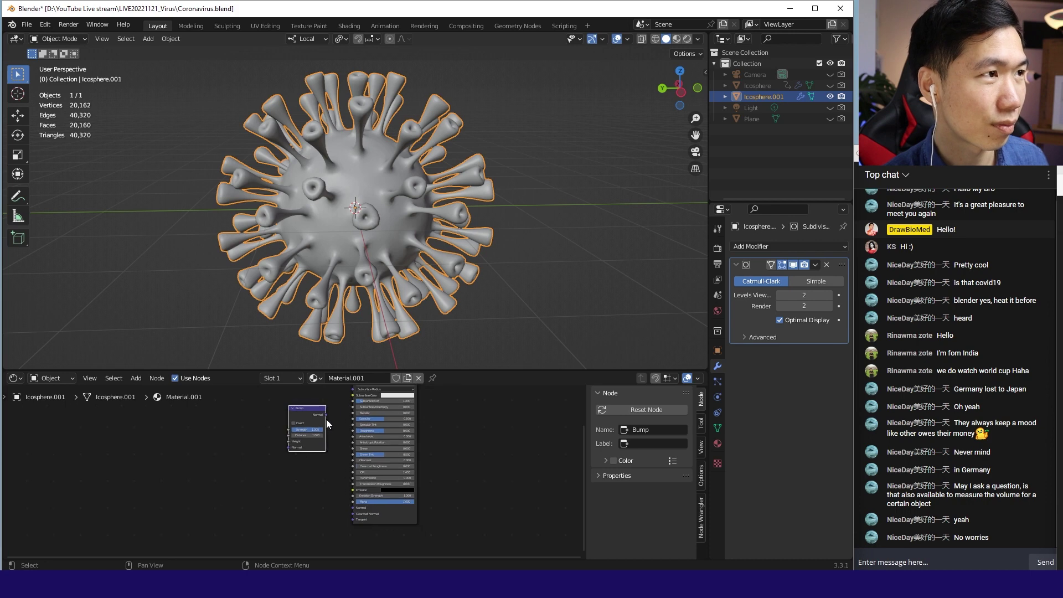
pyautogui.moveTo(327, 414); pyautogui.dragTo(353, 508)
pyautogui.moveTo(306, 433); pyautogui.dragTo(415, 464, button='middle')
pyautogui.scroll(4, 415, 464)
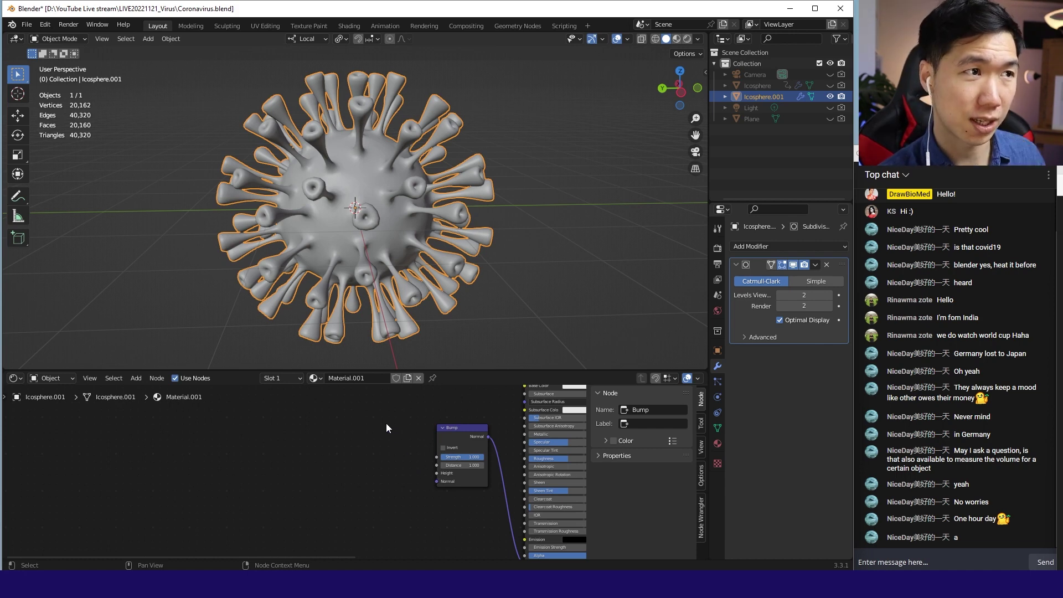
# - Add a Voronoi Texture node and connect its Position output to the Bump node's Normal input
pyautogui.hotkey('shift', 'a')
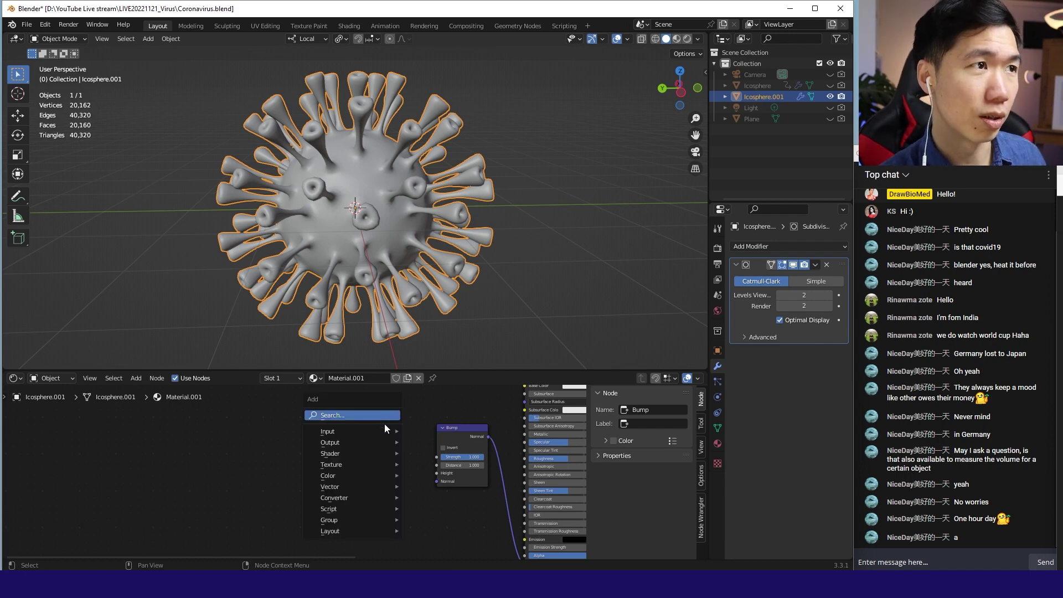
pyautogui.click(357, 414)
pyautogui.write('vor')
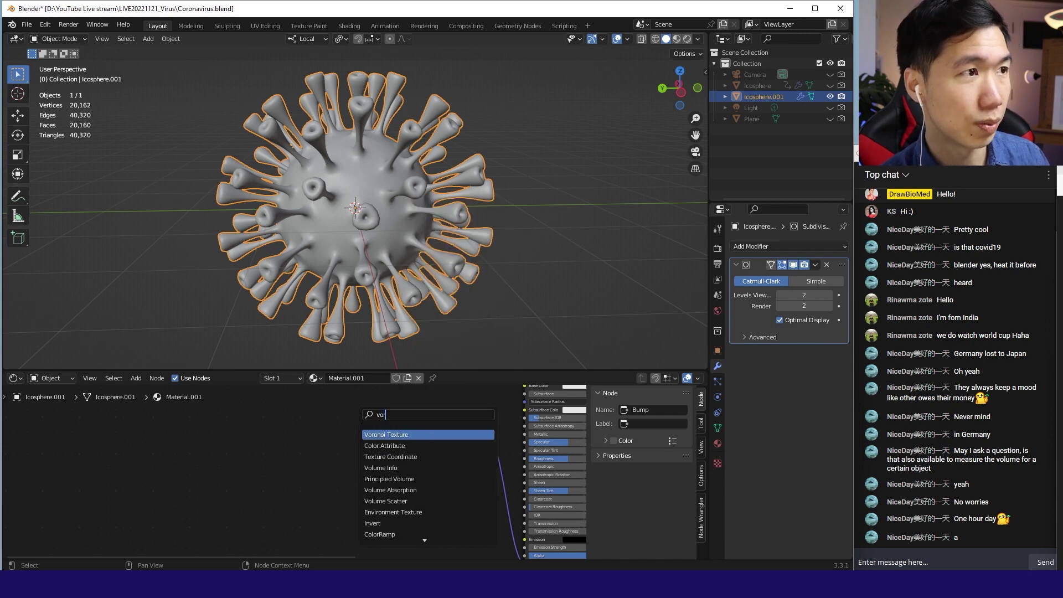
pyautogui.press('Return')
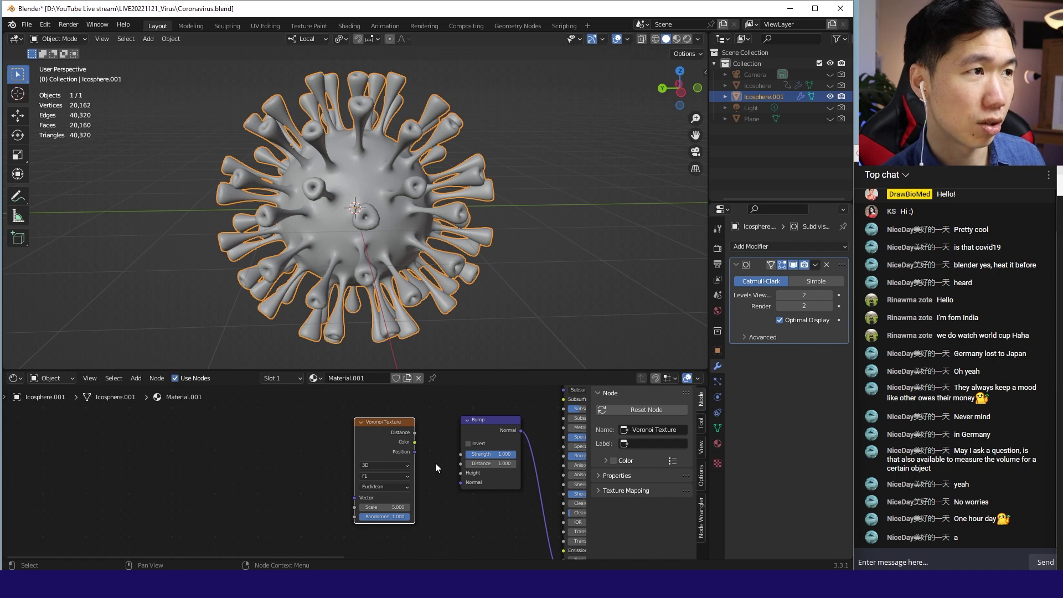
pyautogui.moveTo(414, 452); pyautogui.dragTo(418, 454)
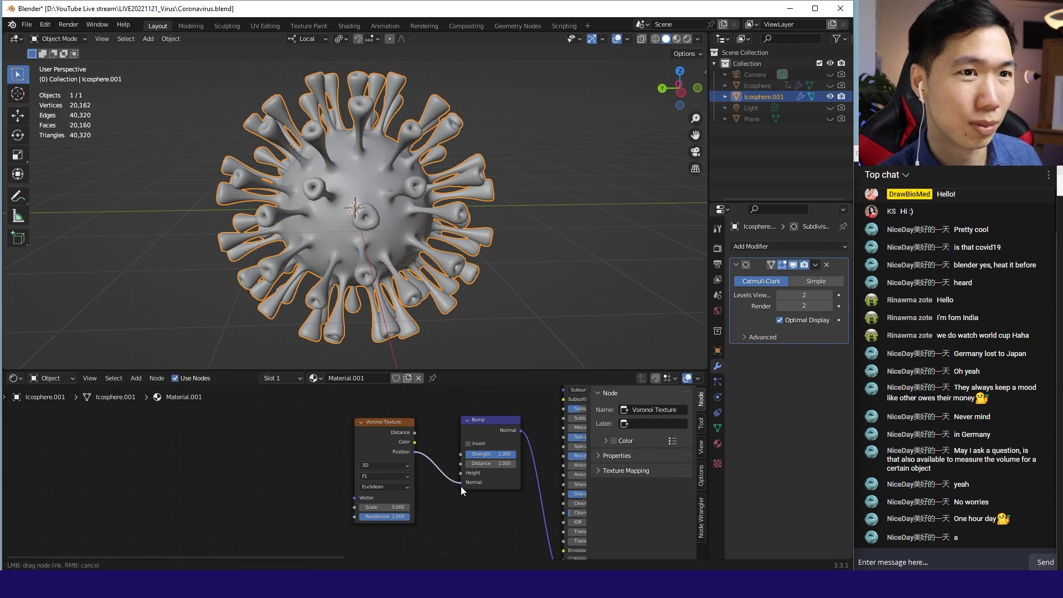
pyautogui.moveTo(460, 486); pyautogui.dragTo(461, 486)
# - In Material Preview shading, set the Voronoi Texture's Scale to 40.5 and enable Invert on the Bump node
pyautogui.press('z')
pyautogui.scroll(2, 348, 225)
pyautogui.moveTo(341, 226); pyautogui.dragTo(307, 202, button='middle')
pyautogui.moveTo(388, 507); pyautogui.dragTo(427, 506)
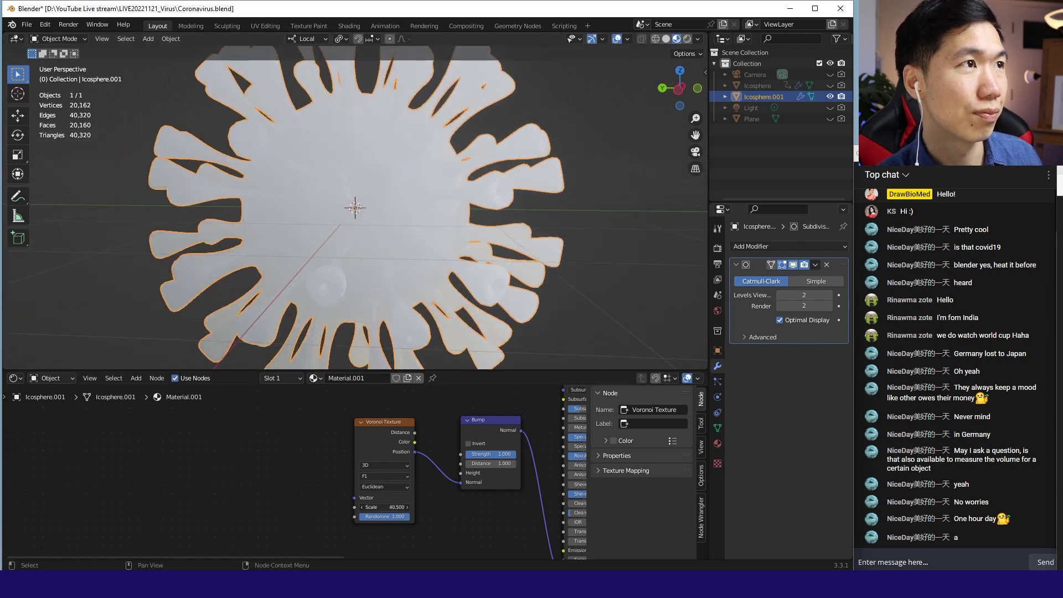
pyautogui.moveTo(132, 178); pyautogui.dragTo(582, 189, button='middle')
pyautogui.scroll(2, 429, 285)
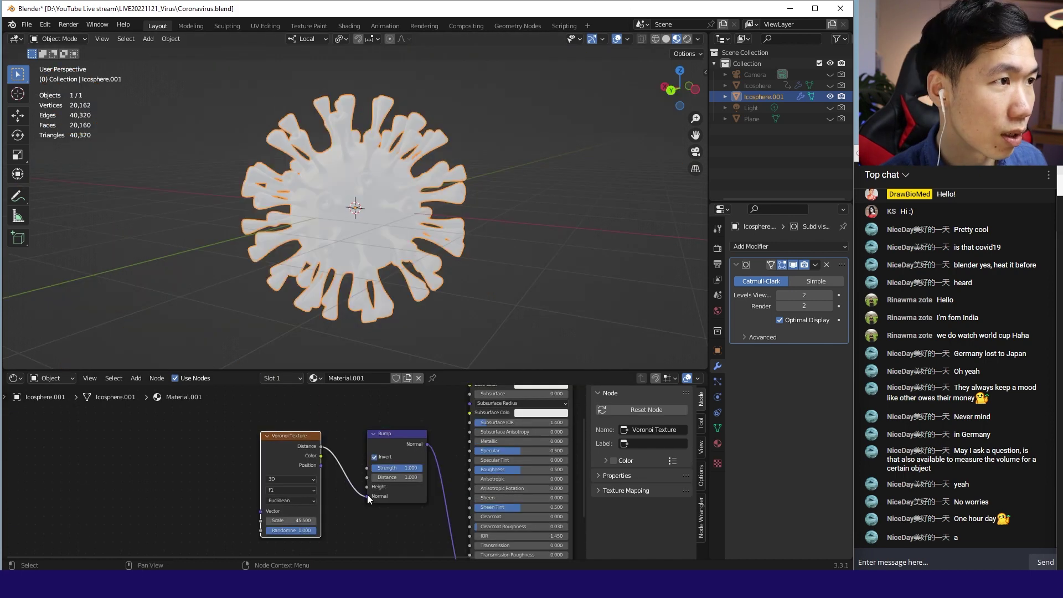
# - Drive the Bump node's Height with the Voronoi Distance output, using a Voronoi Scale of 144.5 and a Bump Strength of 0.125
pyautogui.moveTo(367, 494); pyautogui.dragTo(366, 487)
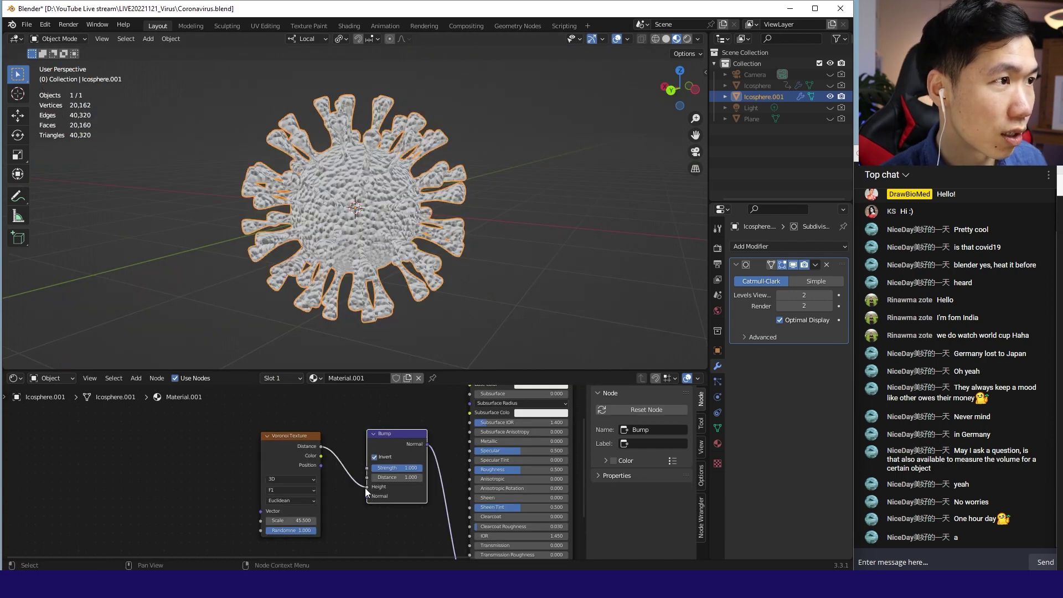
pyautogui.scroll(2, 373, 264)
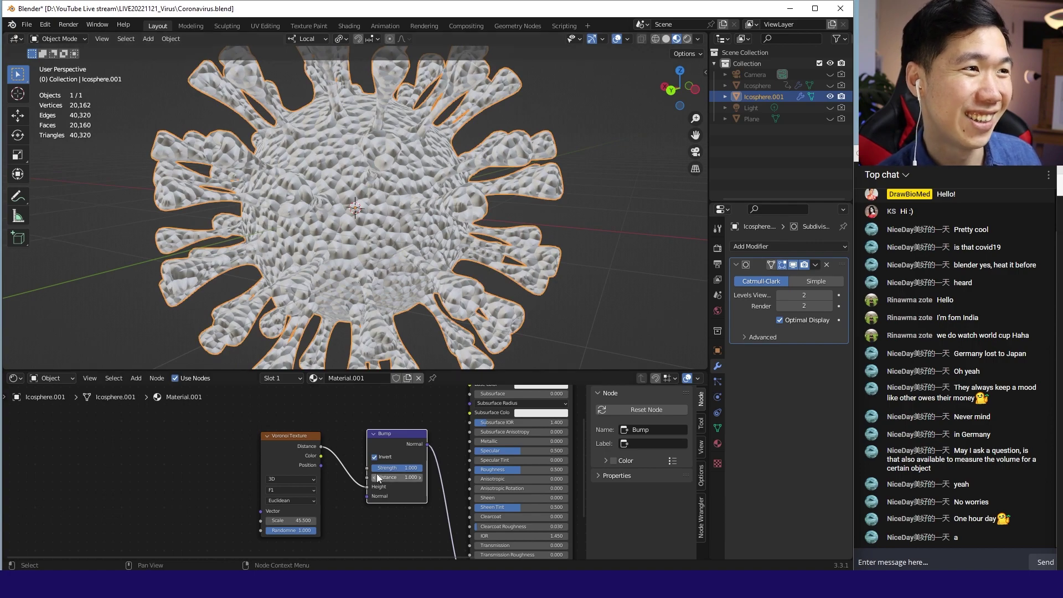
pyautogui.moveTo(291, 520); pyautogui.dragTo(385, 520)
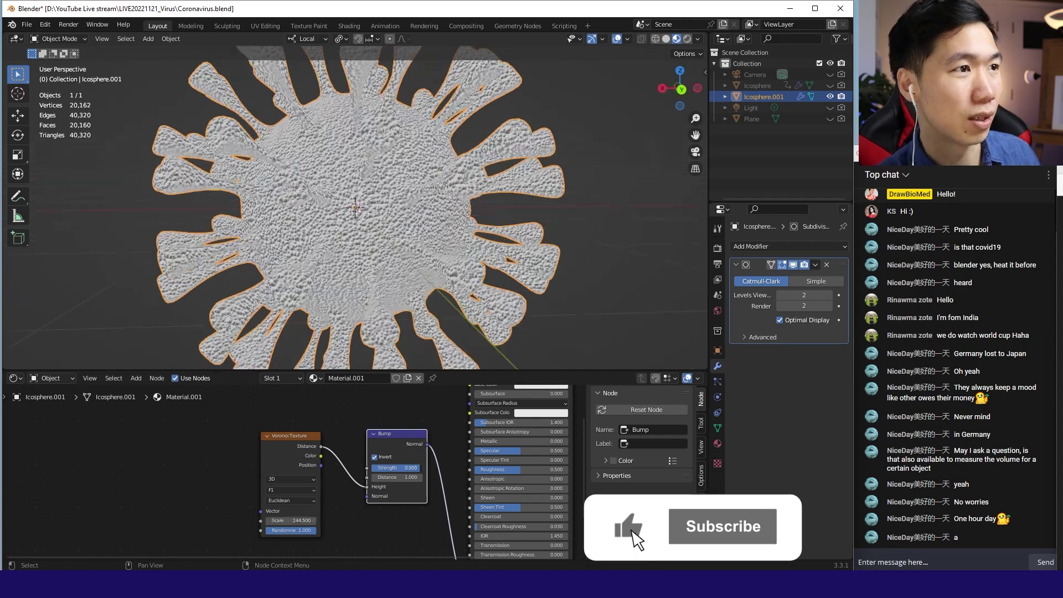
pyautogui.moveTo(417, 467); pyautogui.dragTo(376, 468)
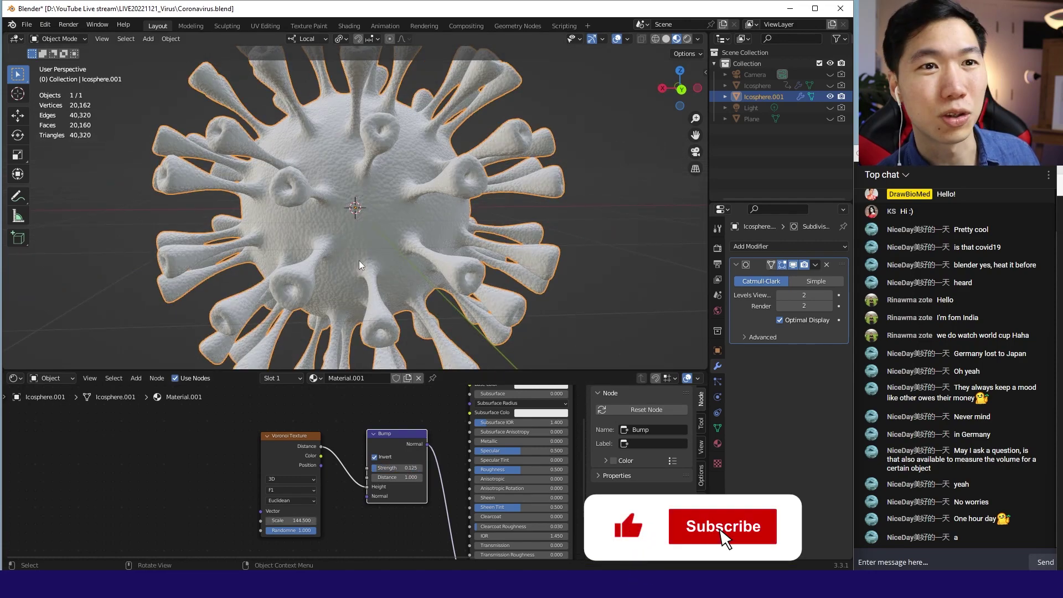
pyautogui.moveTo(361, 247); pyautogui.dragTo(354, 278, button='middle')
pyautogui.scroll(-2, 281, 276)
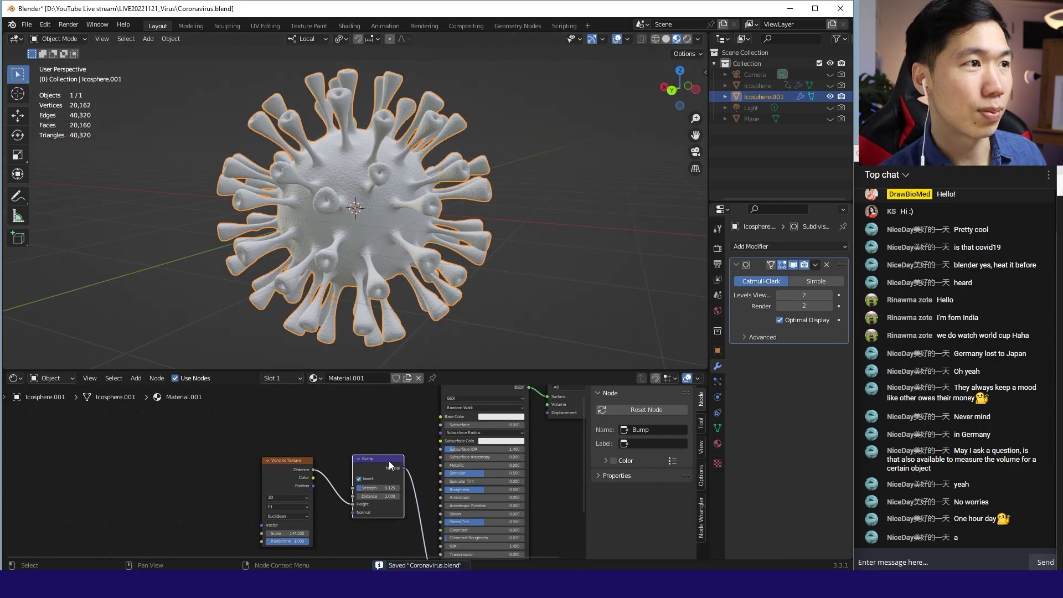
# - Move the Bump and Voronoi Texture nodes out of the way and add a ColorRamp node beside the Principled BSDF
pyautogui.moveTo(389, 462); pyautogui.dragTo(383, 535)
pyautogui.moveTo(304, 459); pyautogui.dragTo(259, 519)
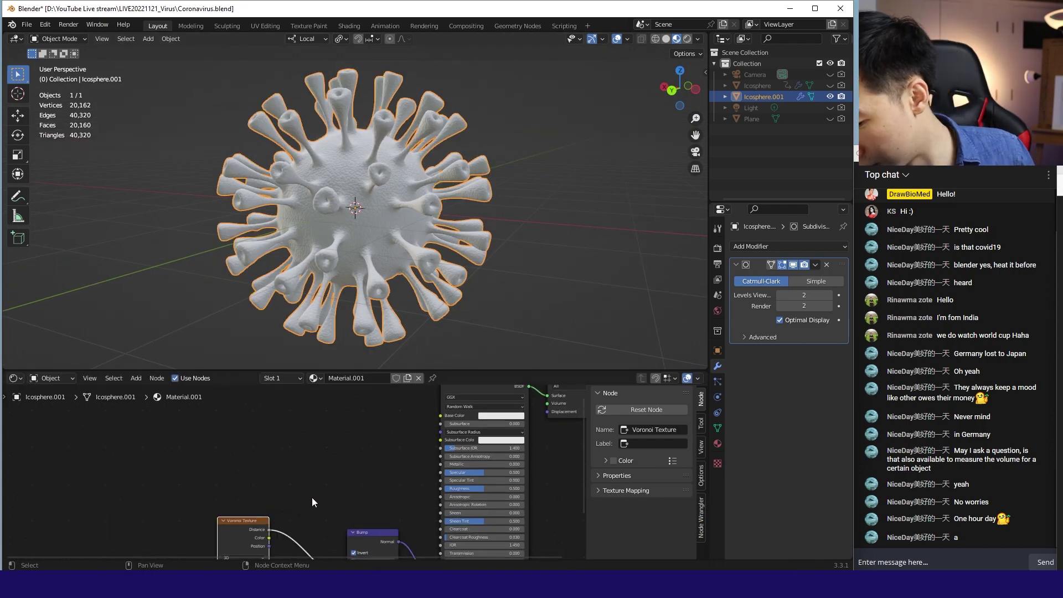
pyautogui.hotkey('shift', 'a')
pyautogui.write('color')
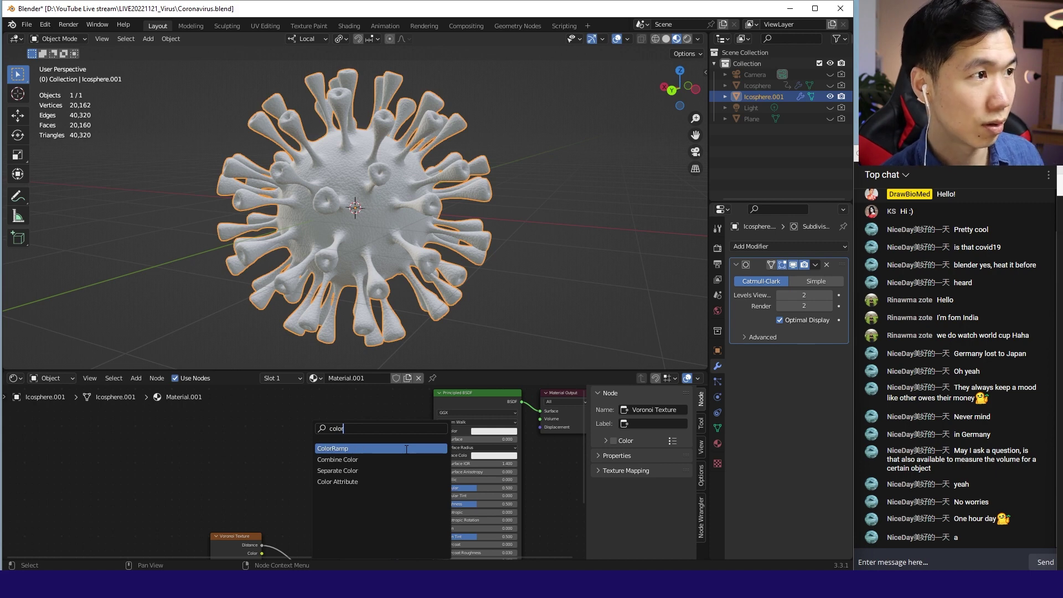
pyautogui.press('Return')
pyautogui.click(360, 438)
# - Add a Noise Texture node, move the ColorRamp aside and connect the noise Color output to the Principled BSDF's Base Color
pyautogui.hotkey('shift', 'a')
pyautogui.write('noise')
pyautogui.click(368, 465)
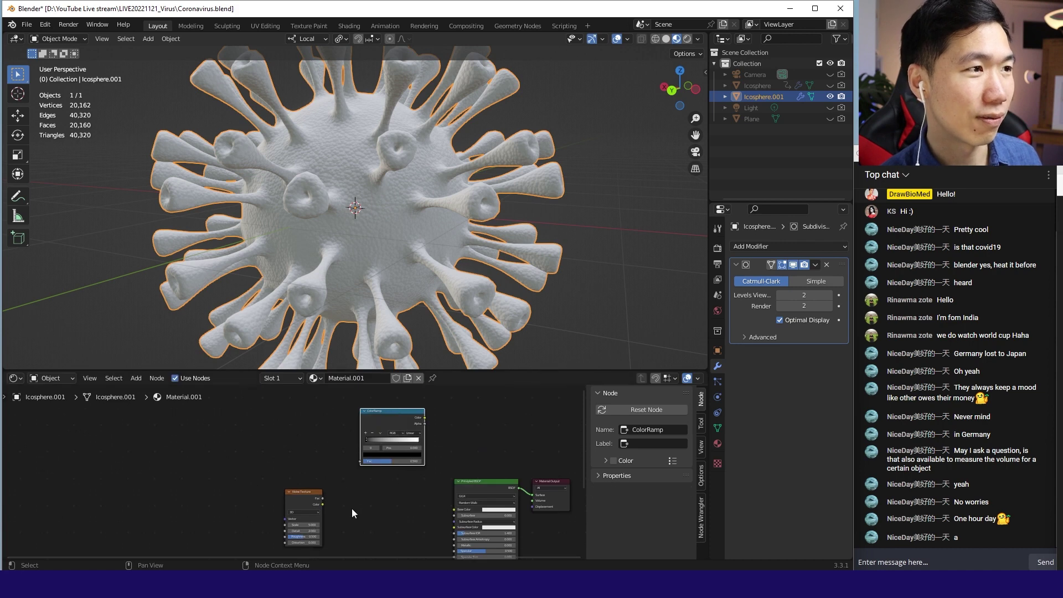
pyautogui.scroll(3, 352, 507)
pyautogui.moveTo(360, 507); pyautogui.dragTo(340, 458, button='middle')
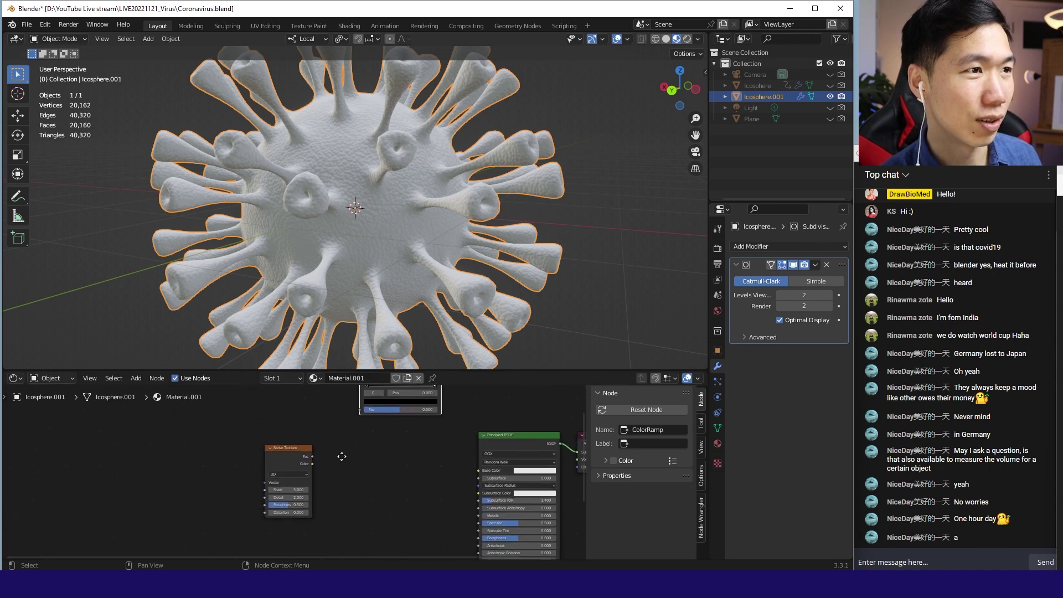
pyautogui.moveTo(309, 463); pyautogui.dragTo(475, 470)
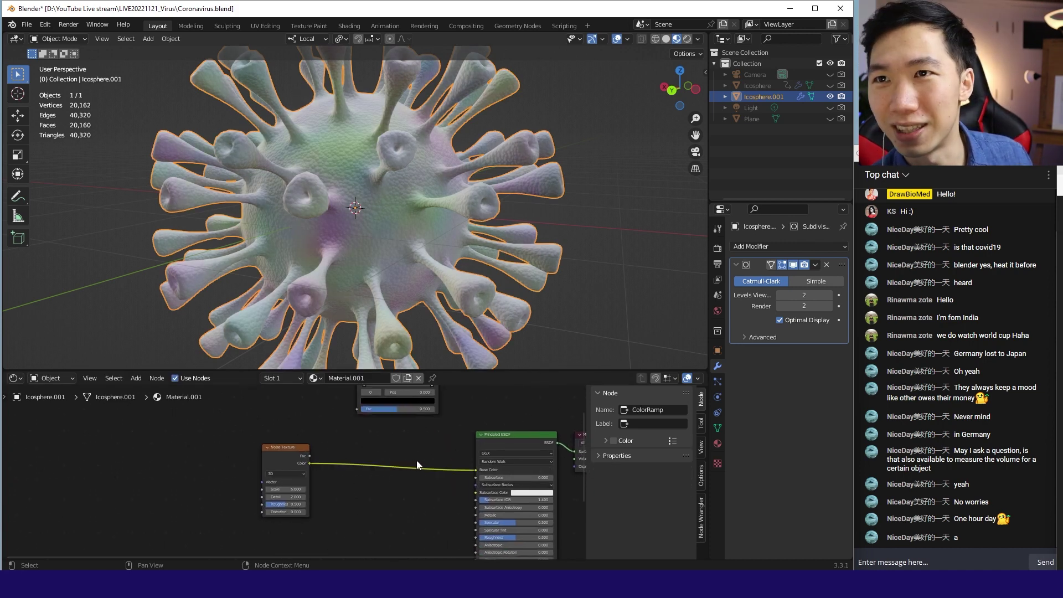
pyautogui.moveTo(348, 186)
pyautogui.mouseDown(button='middle')
pyautogui.moveTo(333, 180)
pyautogui.moveTo(332, 188)
pyautogui.mouseUp(button='middle')
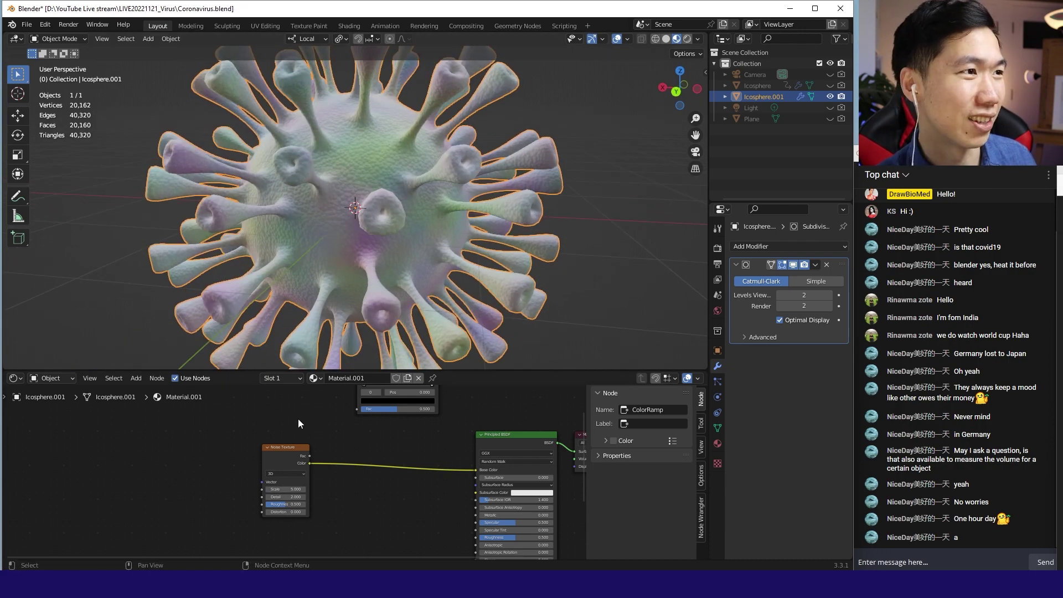
# - Set the Noise Texture's Scale to 22.9 and Detail to 2.2, and route its Color output through the ColorRamp into Base Color
pyautogui.scroll(3, 340, 327)
pyautogui.moveTo(340, 327); pyautogui.dragTo(337, 283, button='middle')
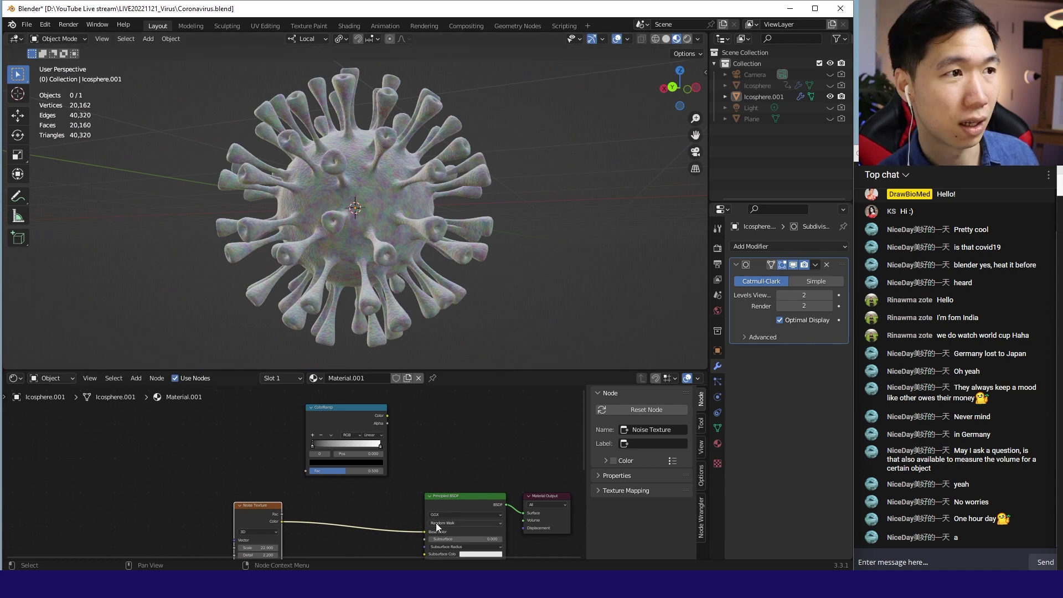
pyautogui.moveTo(424, 531); pyautogui.dragTo(306, 471)
pyautogui.moveTo(387, 416); pyautogui.dragTo(421, 516)
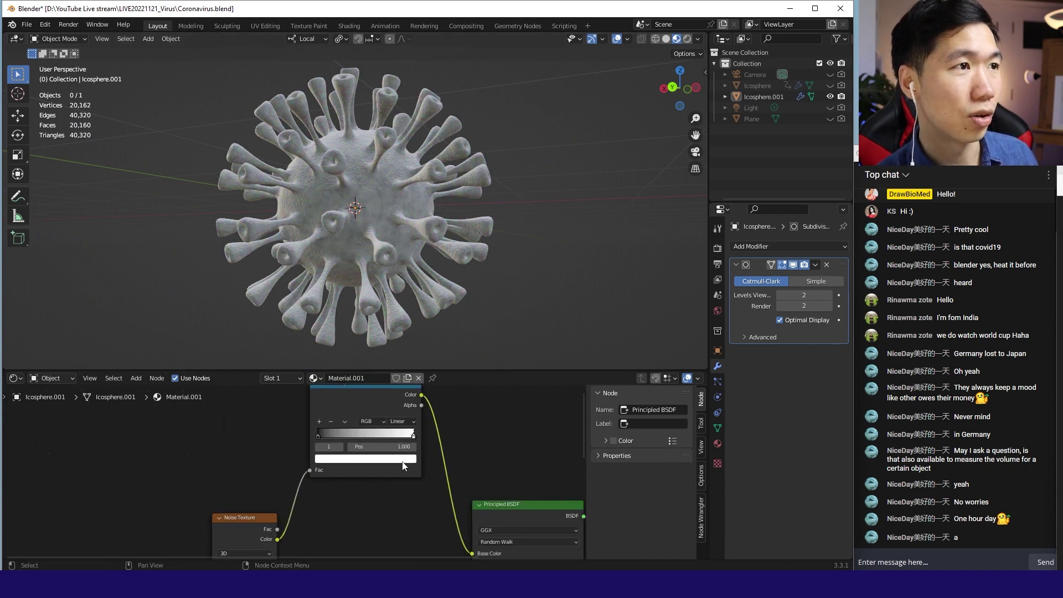
# - Color the ColorRamp's white stop purple with hue 0.722 and full saturation, and make the other stop turquoise
pyautogui.click(404, 461)
pyautogui.moveTo(382, 370); pyautogui.dragTo(389, 366)
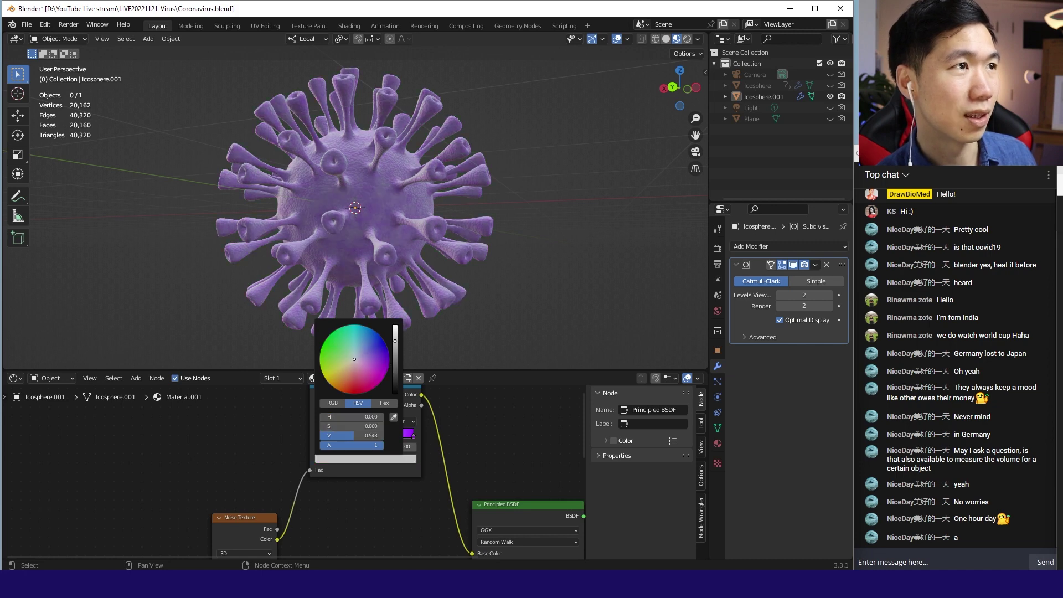
pyautogui.moveTo(394, 342); pyautogui.dragTo(394, 332)
pyautogui.click(347, 333)
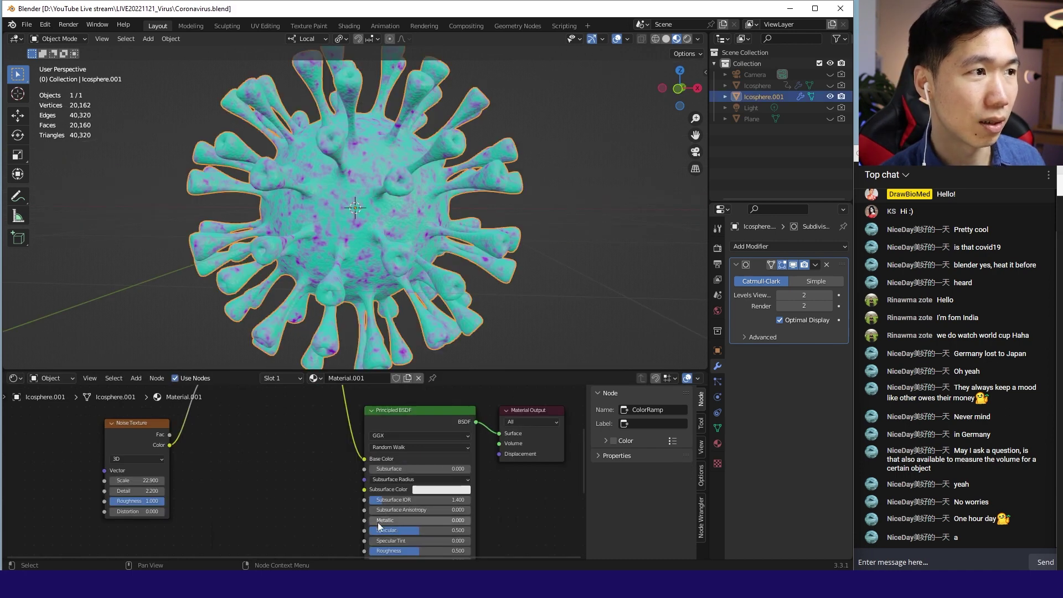
# - Set the Principled BSDF's Metallic value to 0.727 and save the file
pyautogui.moveTo(386, 520); pyautogui.dragTo(441, 520)
pyautogui.scroll(-5, 435, 353)
pyautogui.hotkey('ctrl', 's')
# - Deselect the virus, view it from the front, switch the lower area back to the Timeline and save
pyautogui.click(431, 324)
pyautogui.press('KP_1')
pyautogui.click(13, 378)
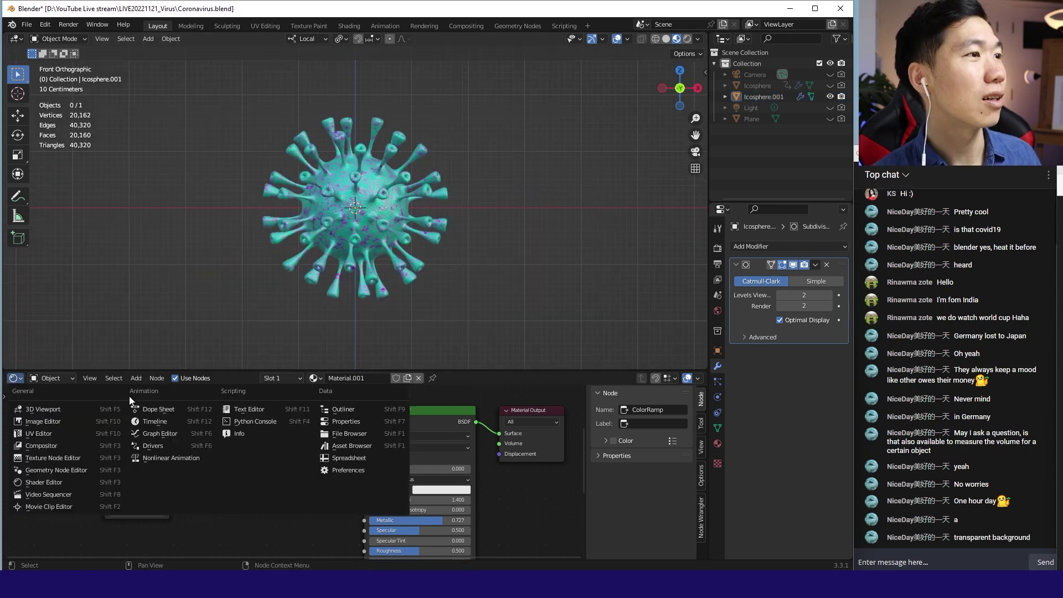
pyautogui.click(180, 421)
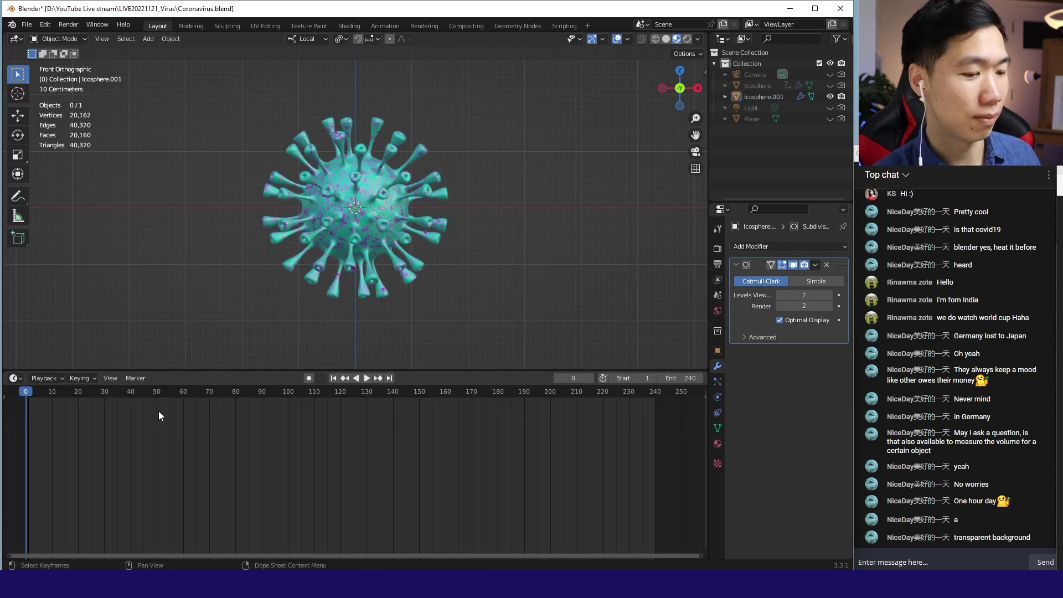
pyautogui.hotkey('ctrl', 's')
# - Scale the virus by -0.108 on all axes and insert a Rotation keyframe at frame 0
pyautogui.click(379, 207)
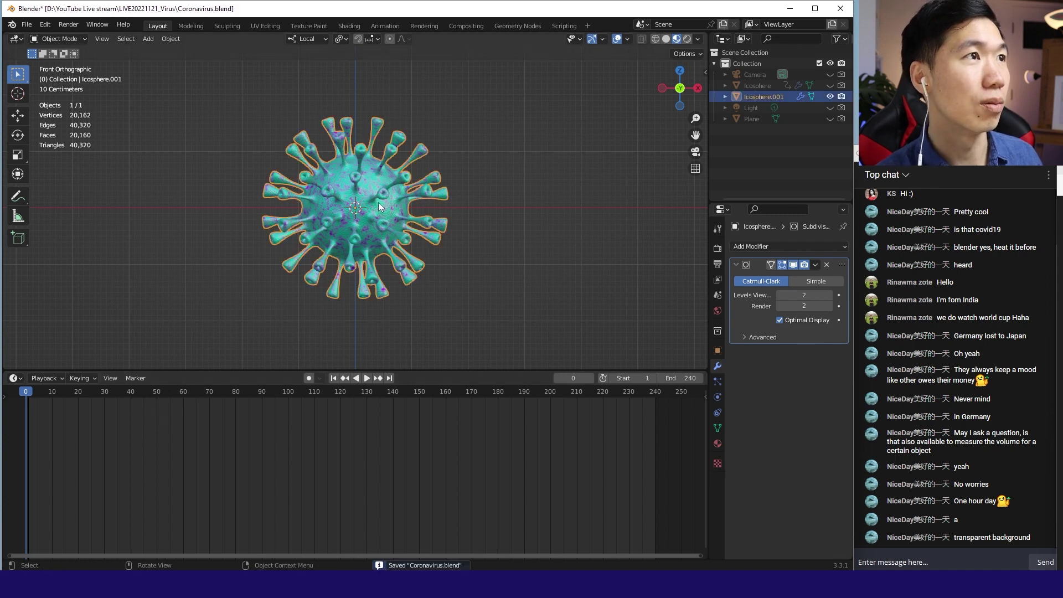
pyautogui.press('s')
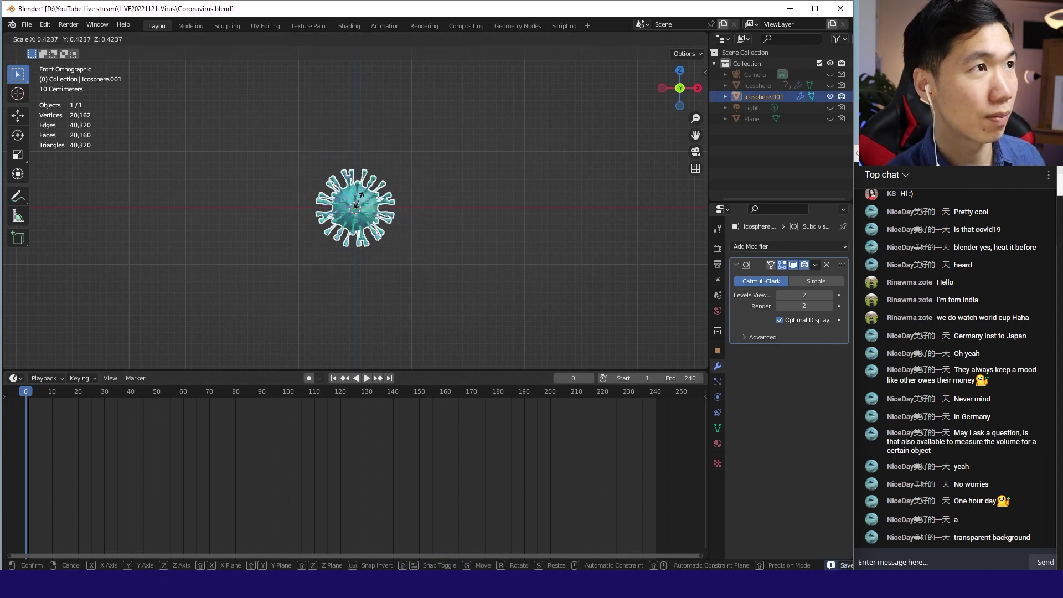
pyautogui.click(377, 244)
pyautogui.press('i')
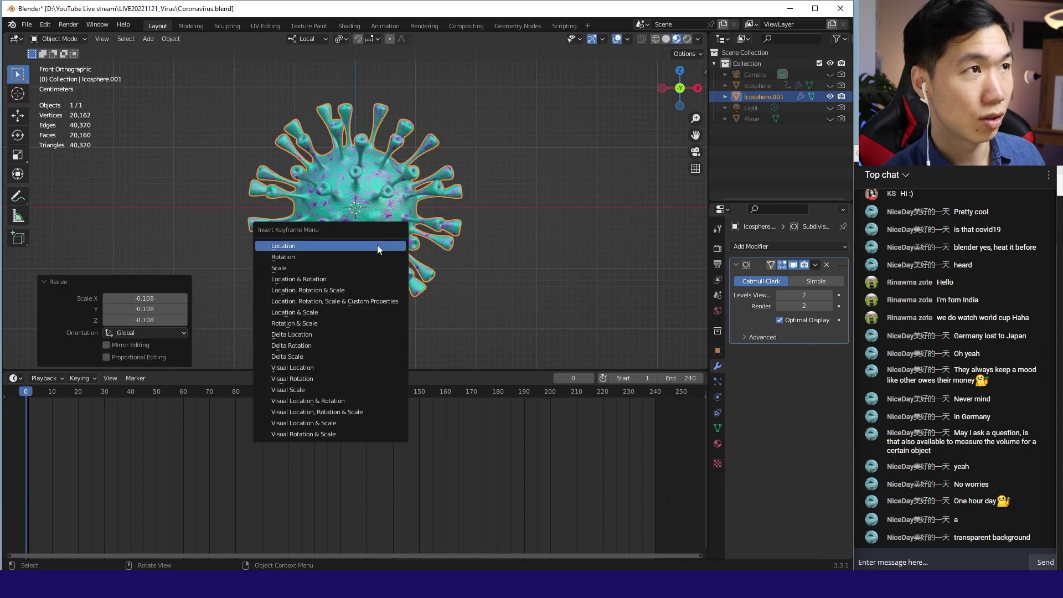
pyautogui.click(340, 260)
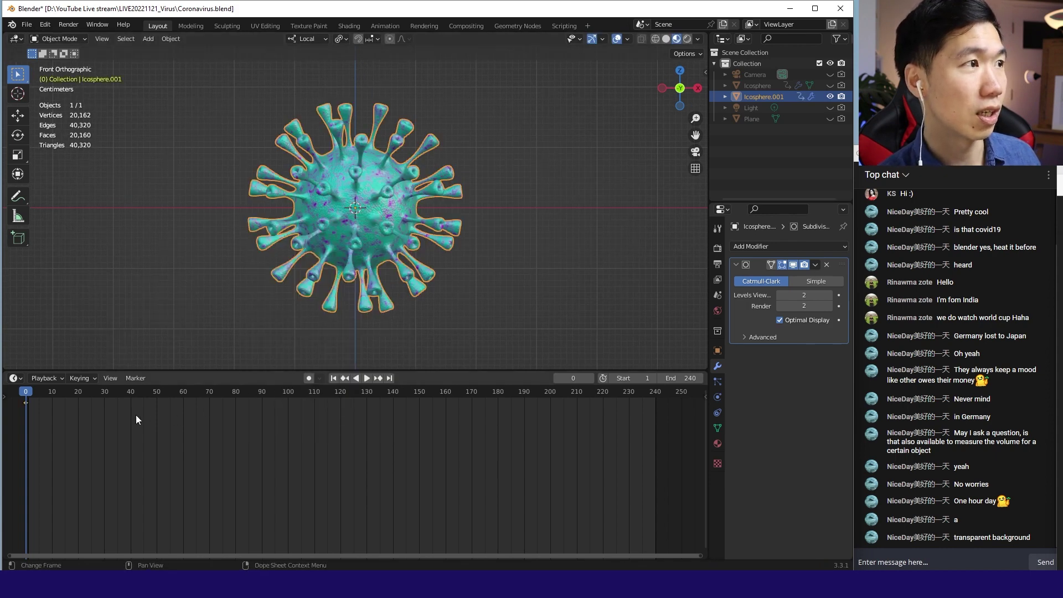
# - Move to frame 120, rotate the virus 360 degrees and insert a Rotation keyframe there
pyautogui.moveTo(30, 393); pyautogui.dragTo(183, 394)
pyautogui.press('i')
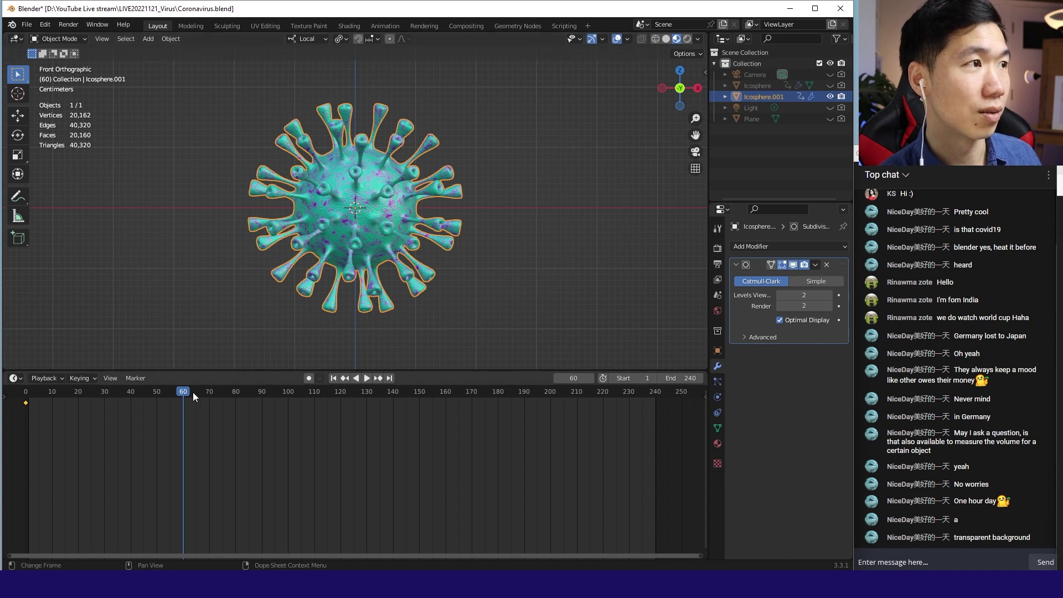
pyautogui.moveTo(238, 392); pyautogui.dragTo(332, 382)
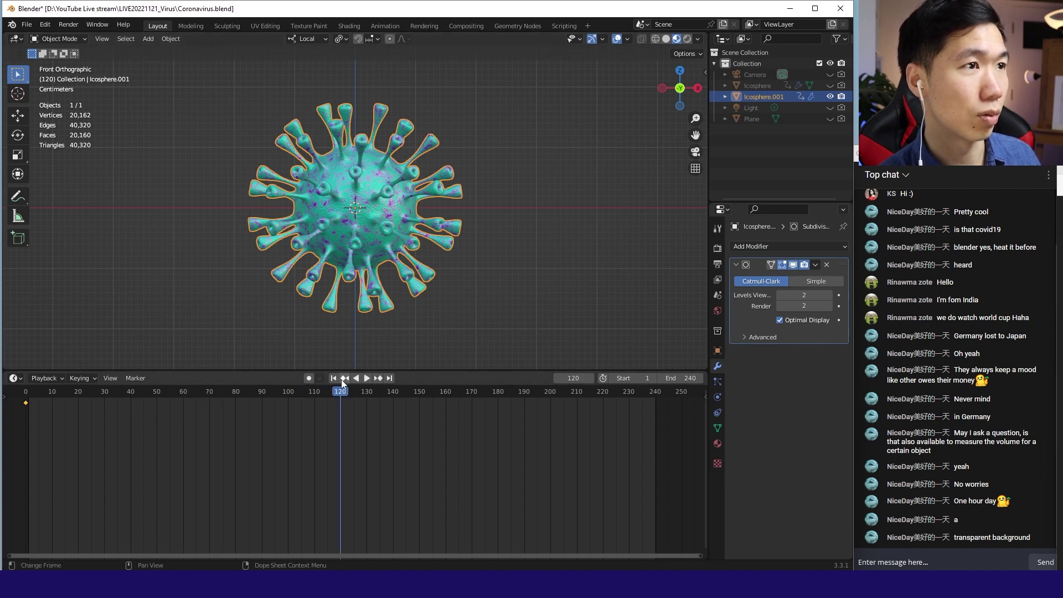
pyautogui.write('r360')
pyautogui.press('Return')
pyautogui.rightClick(357, 252)
pyautogui.click(363, 238)
pyautogui.press('i')
pyautogui.click(350, 241)
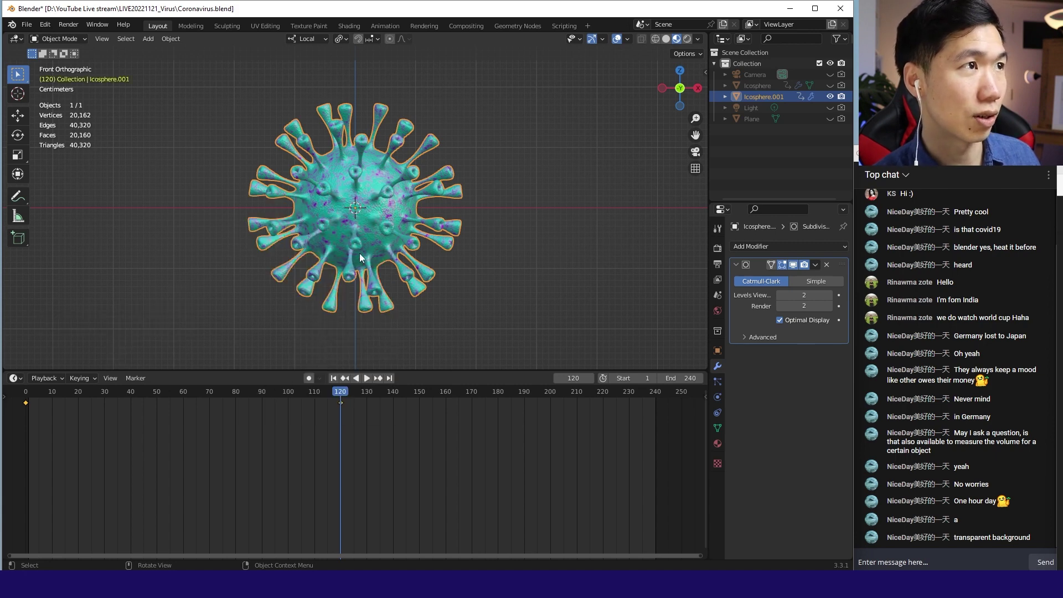
# - Rotate the virus another 360 degrees about its local X axis at frame 240 and insert a Rotation keyframe
pyautogui.write('60')
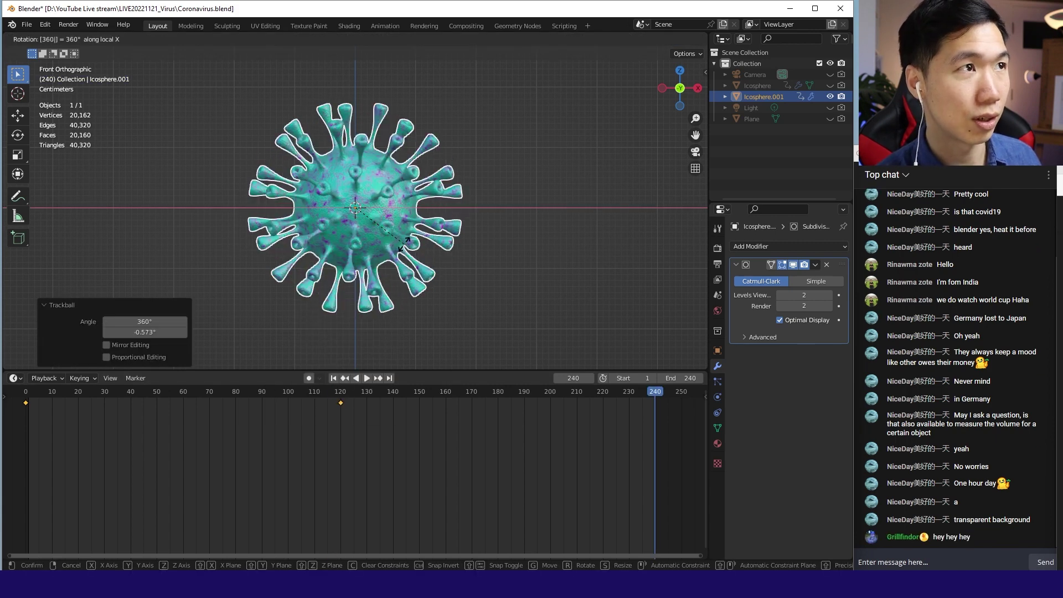
pyautogui.press('Return')
pyautogui.rightClick(404, 244)
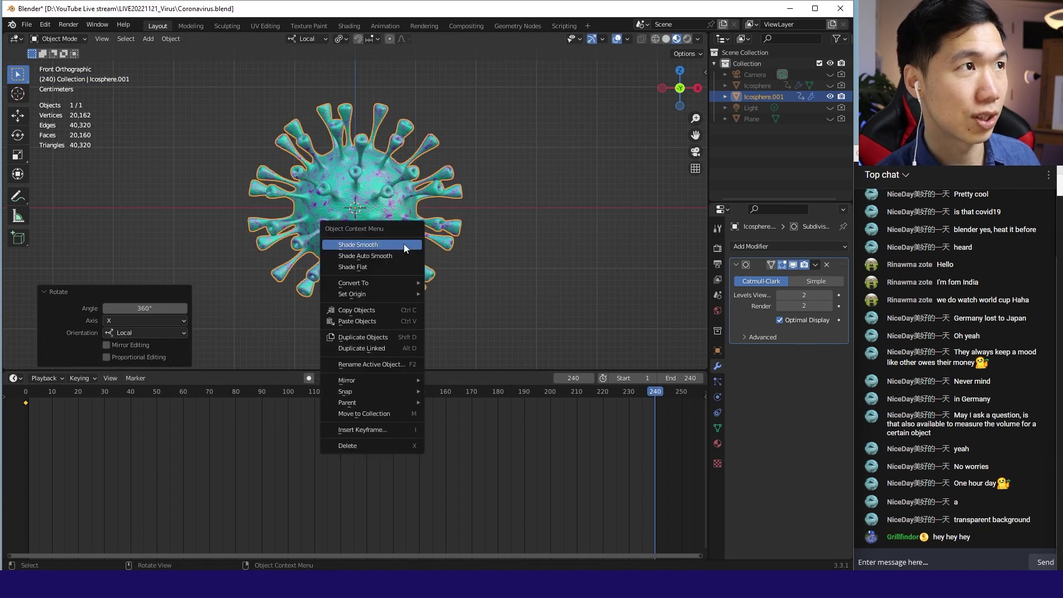
pyautogui.click(394, 209)
pyautogui.press('i')
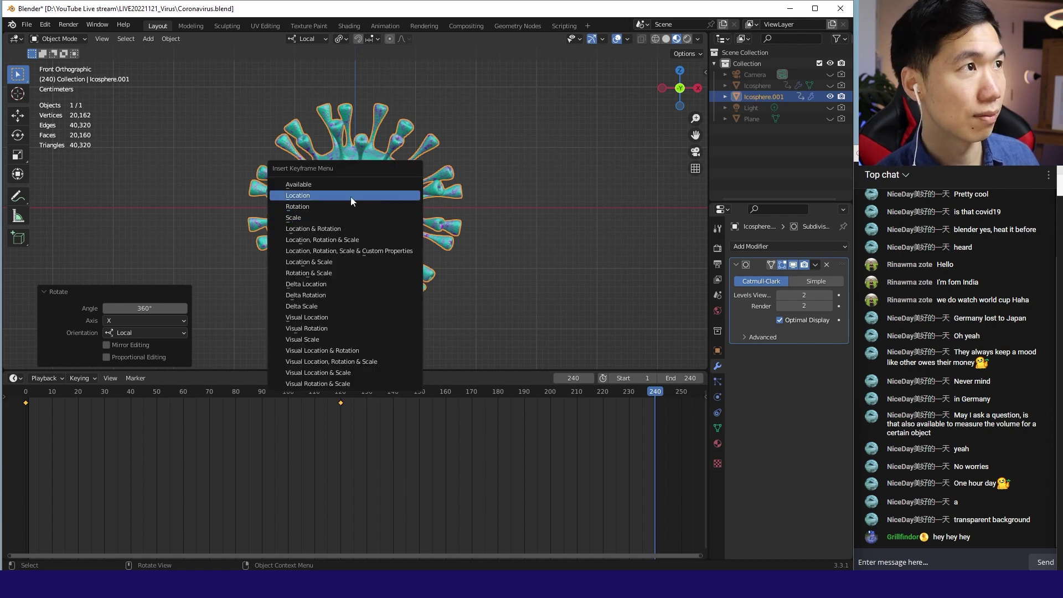
pyautogui.click(351, 204)
# - Play the rotation animation and preview it in Rendered viewport shading with the Light object unhidden
pyautogui.press('space')
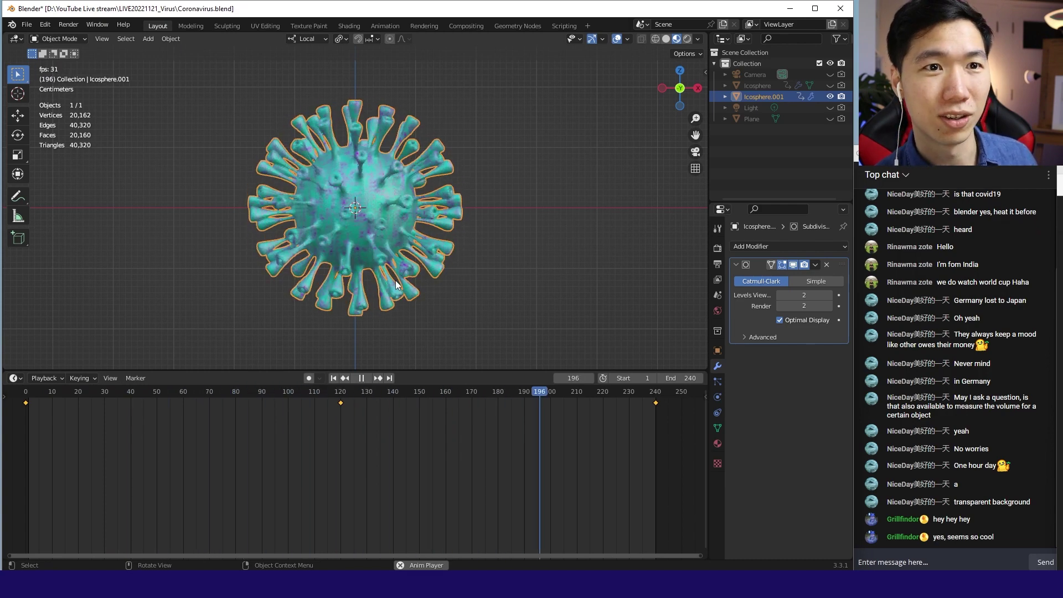
pyautogui.press('space')
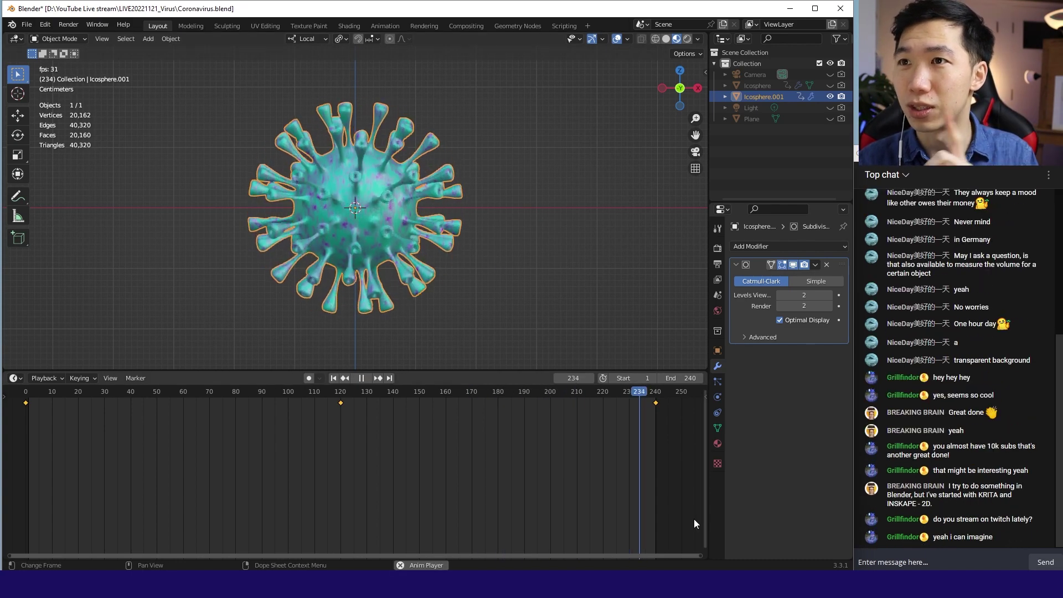
pyautogui.click(688, 39)
pyautogui.click(830, 107)
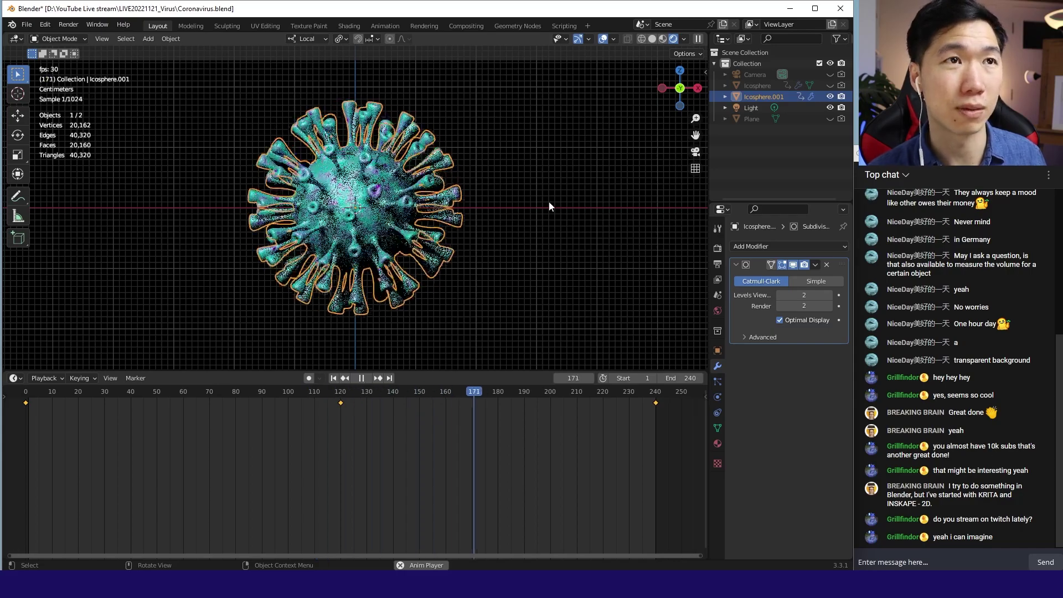
# - Change the scene's render engine from Cycles to Eevee
pyautogui.click(717, 249)
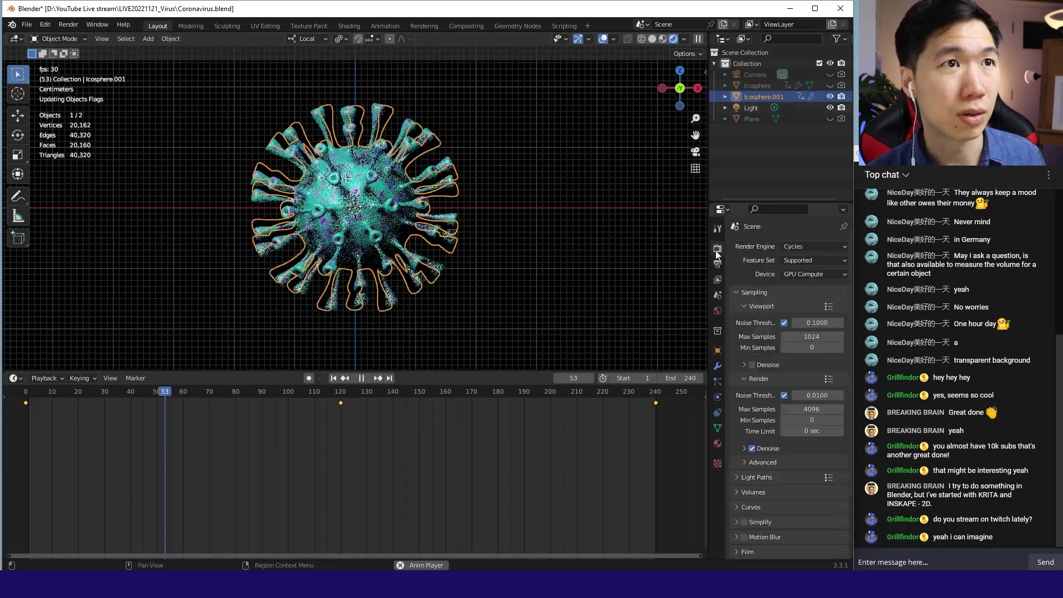
pyautogui.click(791, 247)
pyautogui.click(798, 259)
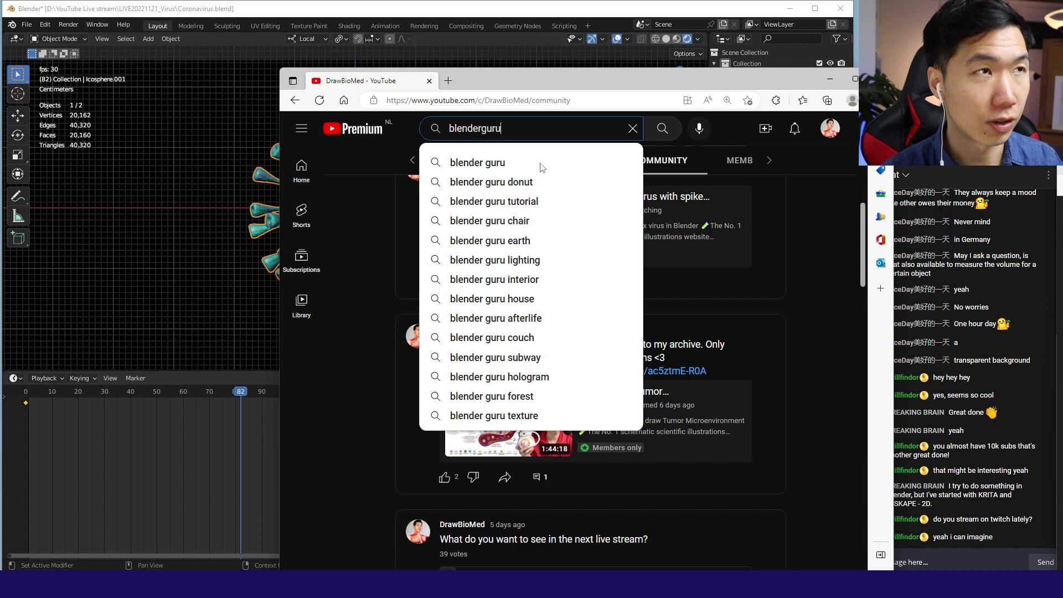
# - Switch to the browser, search YouTube for blenderguru and find the Blender Beginner Donut Tutorial series on the Blender Guru channel
pyautogui.press('Return')
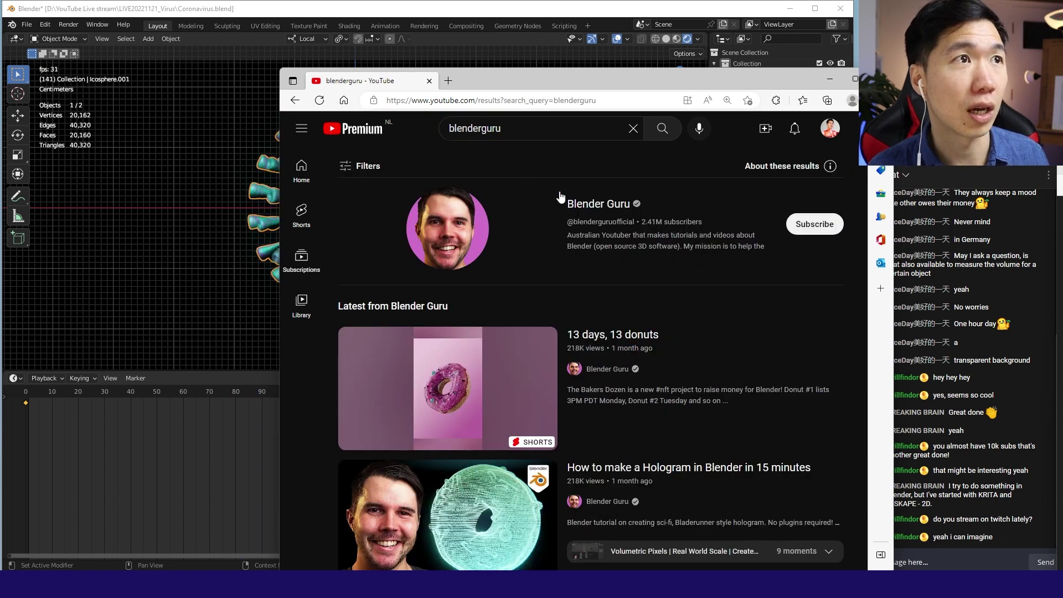
pyautogui.click(599, 258)
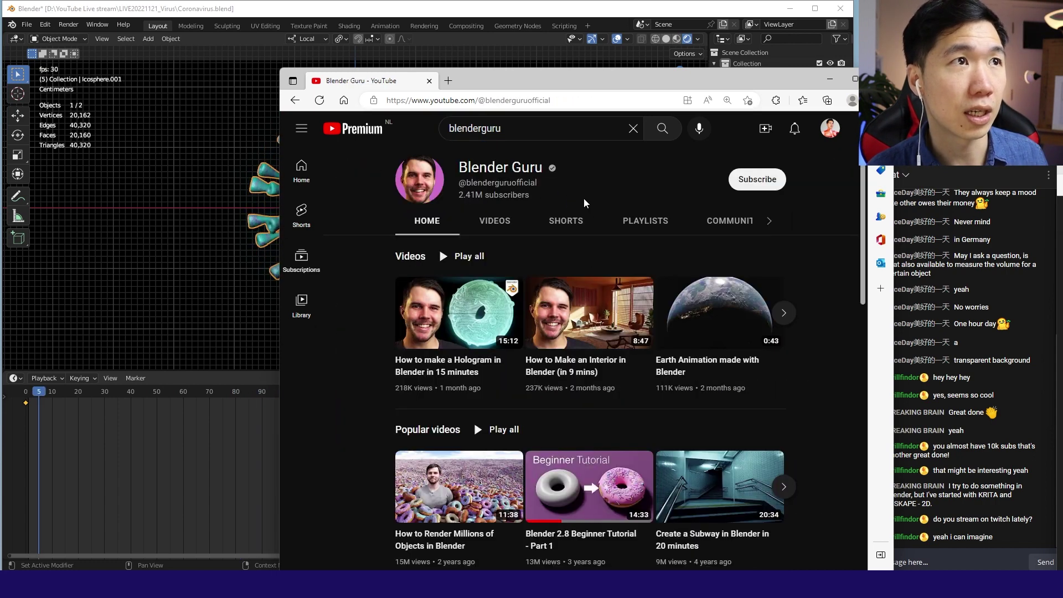
pyautogui.scroll(-7, 574, 254)
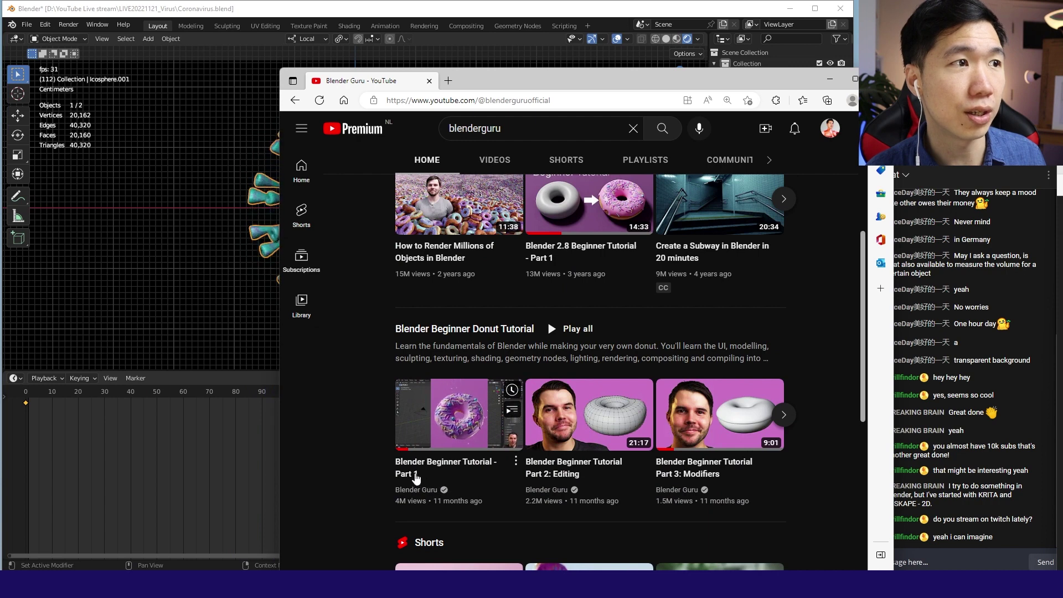
pyautogui.scroll(-3, 443, 489)
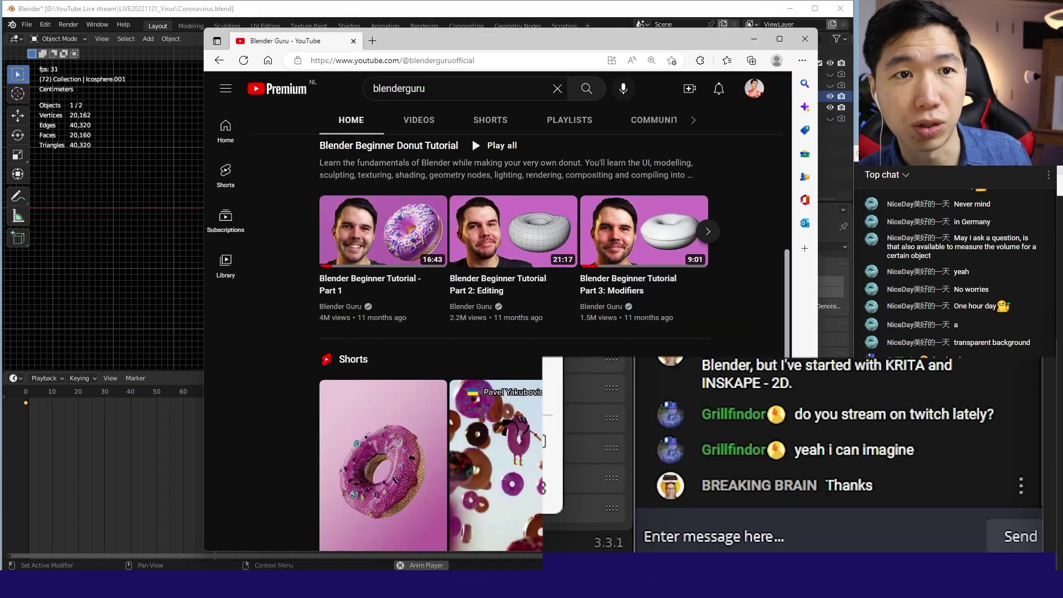
# - Browse back and forth through the parts of the Blender Beginner Donut Tutorial series
pyautogui.click(708, 231)
pyautogui.click(708, 231)
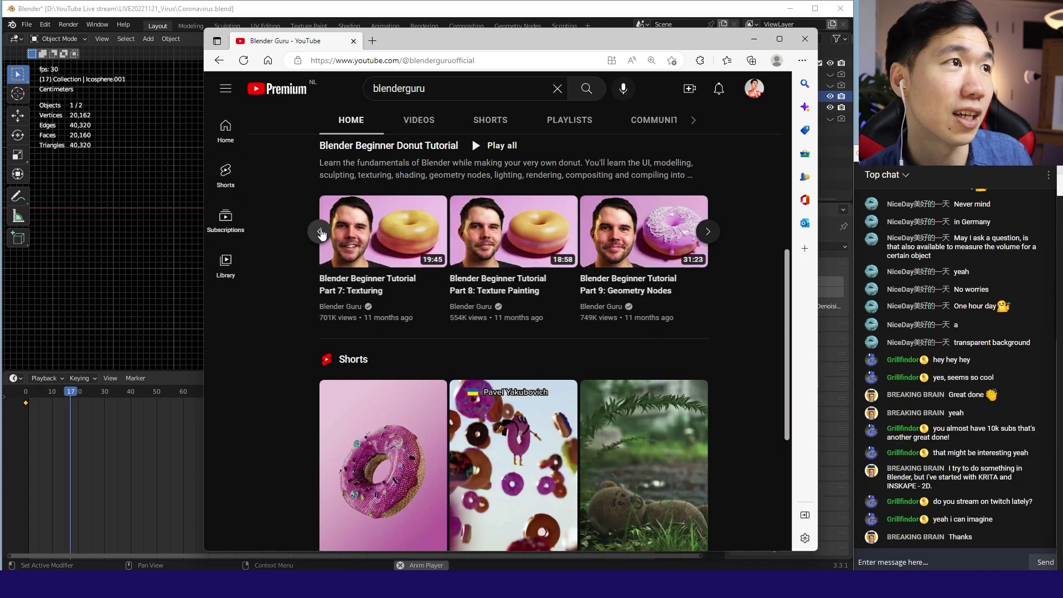
pyautogui.click(320, 232)
pyautogui.click(320, 232)
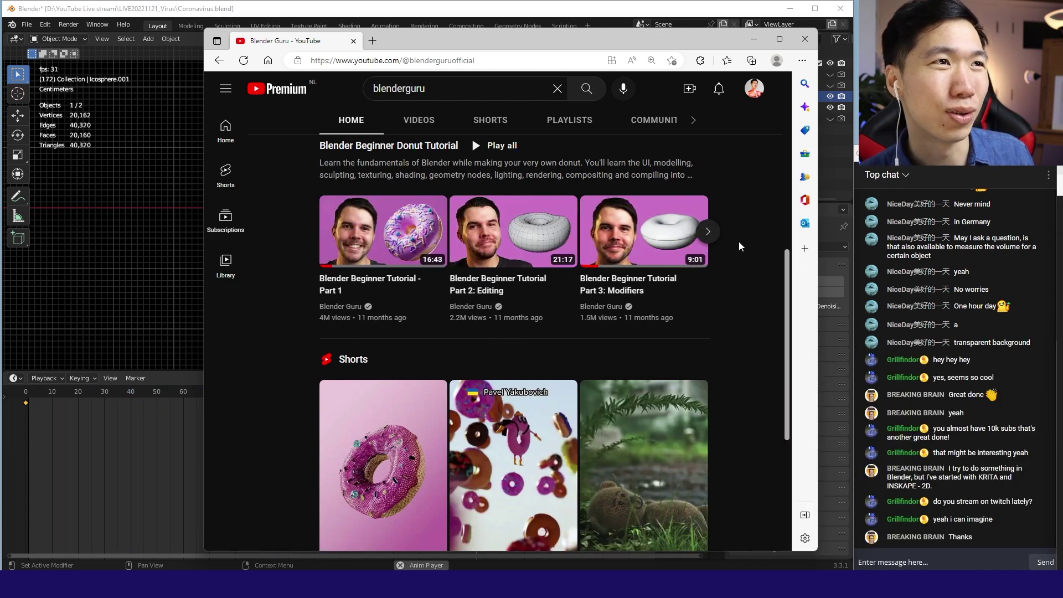
pyautogui.click(709, 233)
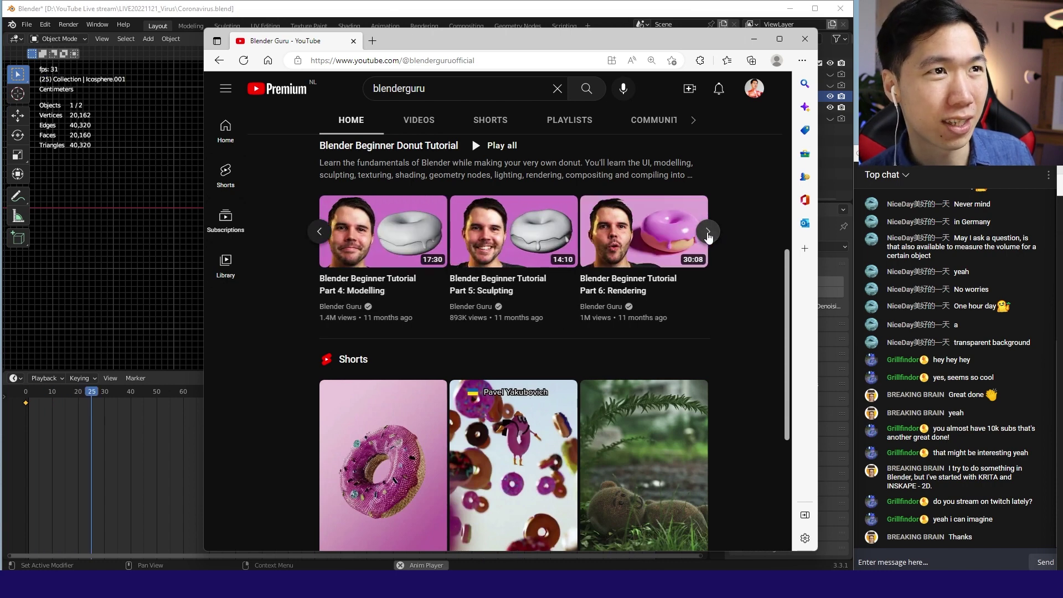